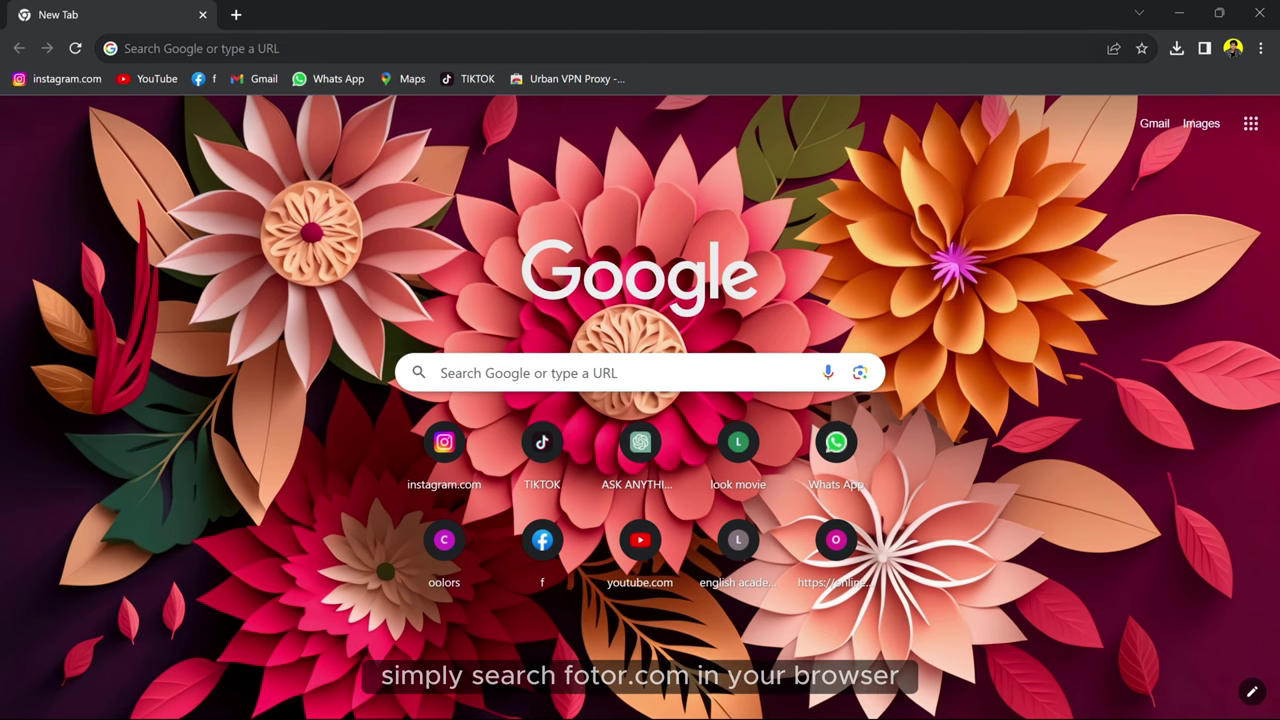
Go to fotor.com and load 'life photo 04bw' into the online photo editor.
{"action": "left_click", "coordinate": [600, 48]}
{"action": "type", "text": "fotor.com"}
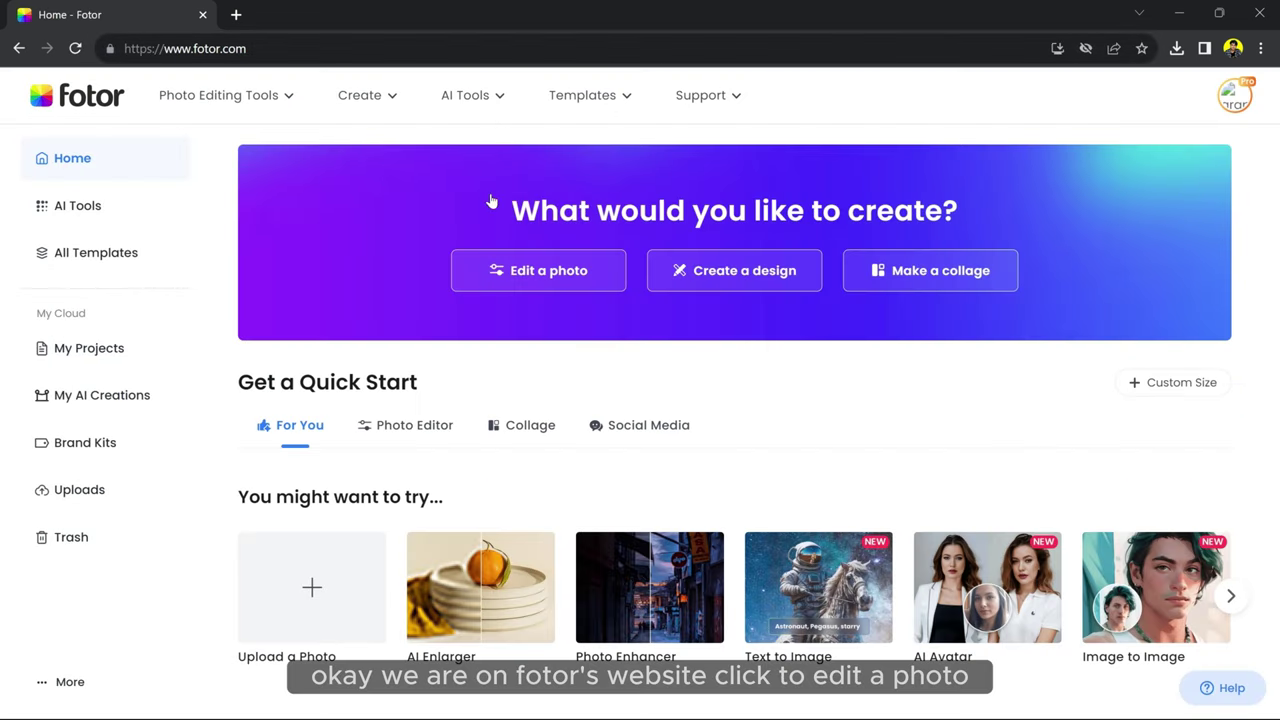
{"action": "left_click", "coordinate": [517, 285]}
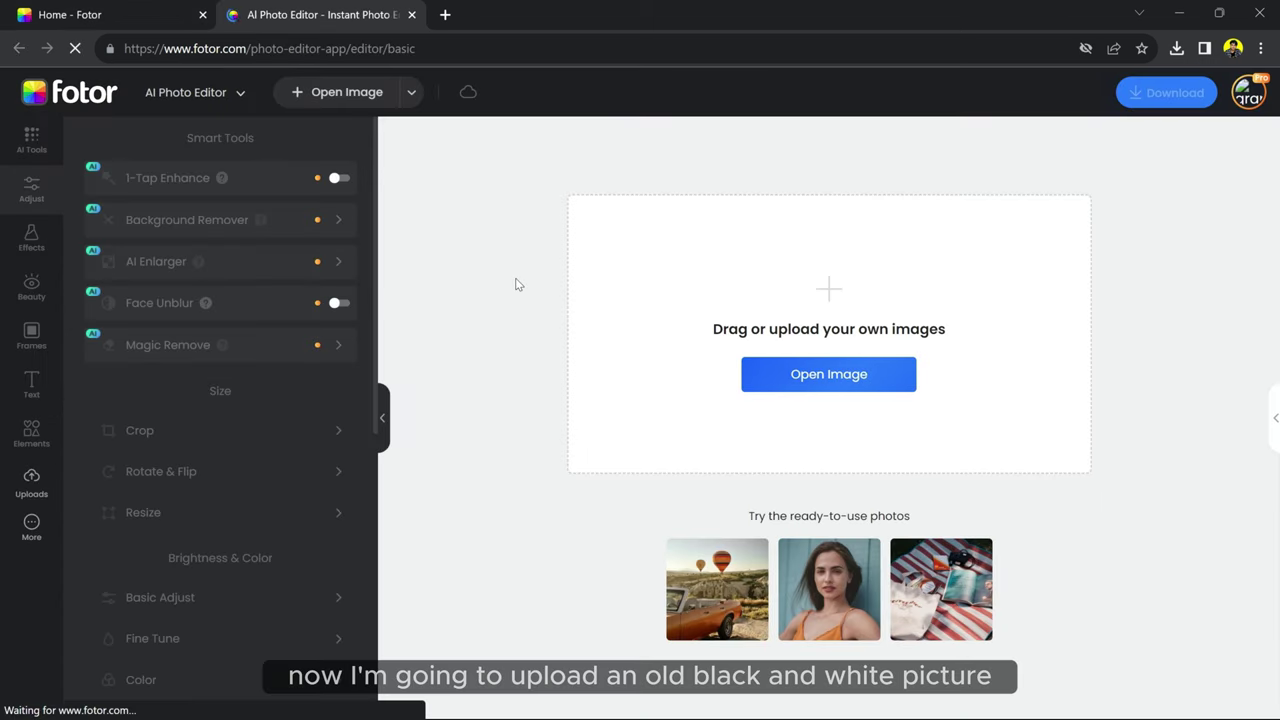
{"action": "left_click", "coordinate": [803, 378]}
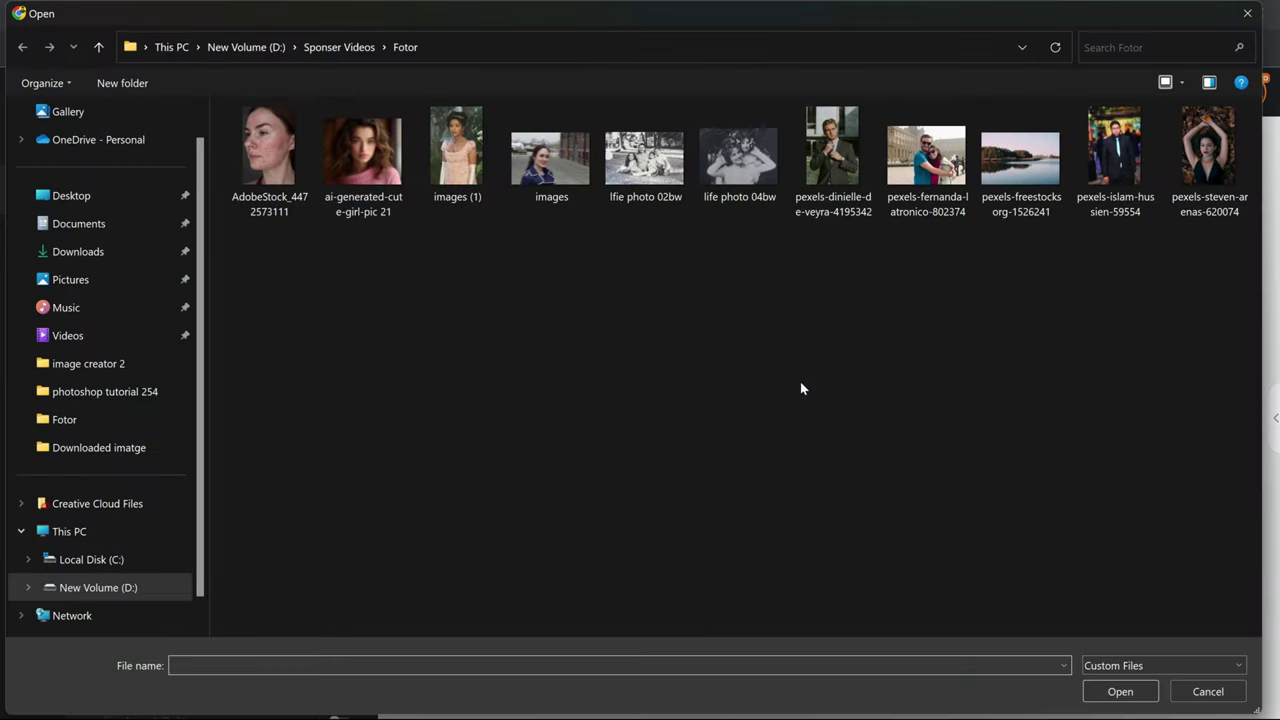
{"action": "left_click", "coordinate": [735, 180]}
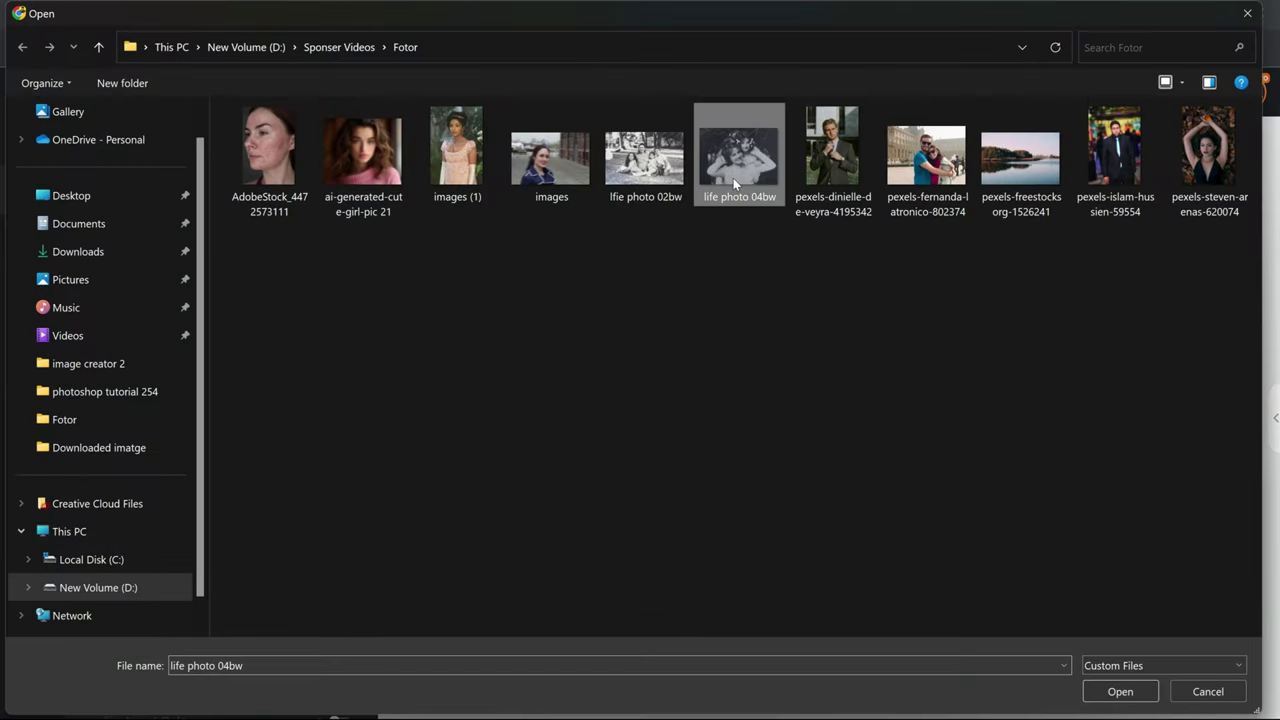
{"action": "left_click", "coordinate": [1110, 691]}
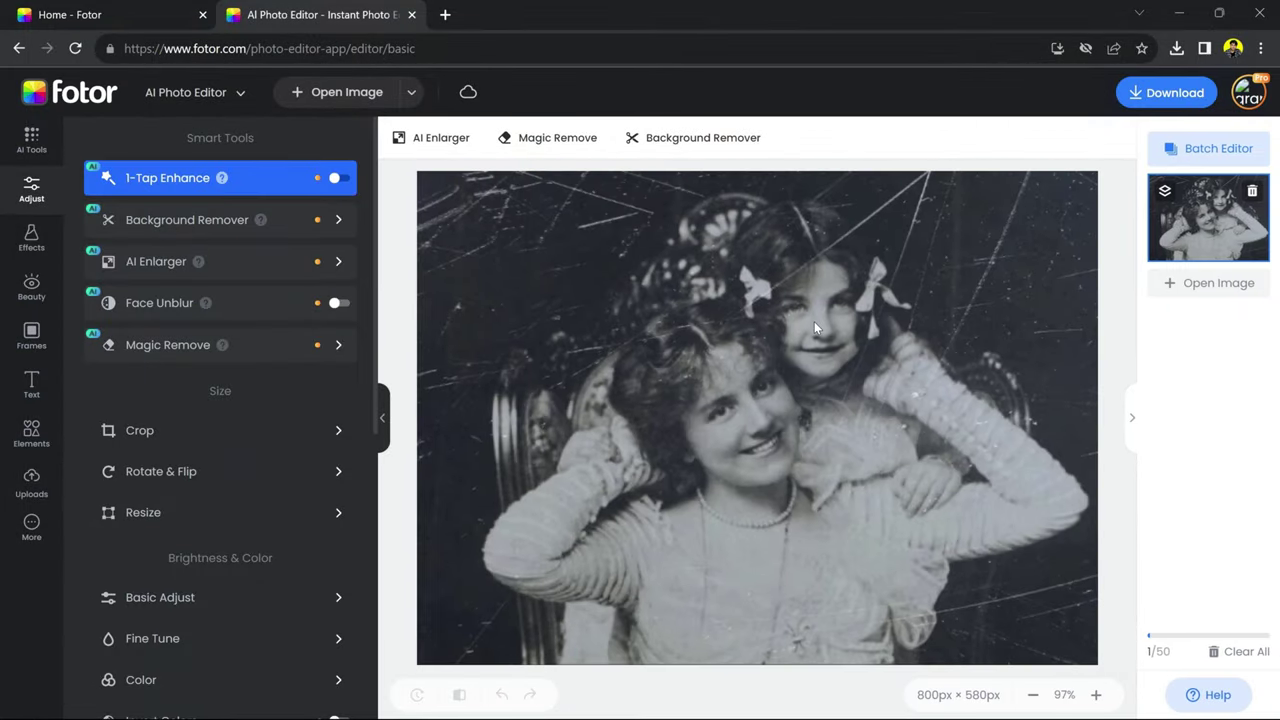
Set up AI Tools' Old Photo Restorer with Photo Restorer and Photo Colorizer both enabled.
{"action": "scroll", "coordinate": [814, 321], "scroll_direction": "up", "scroll_amount": 5}
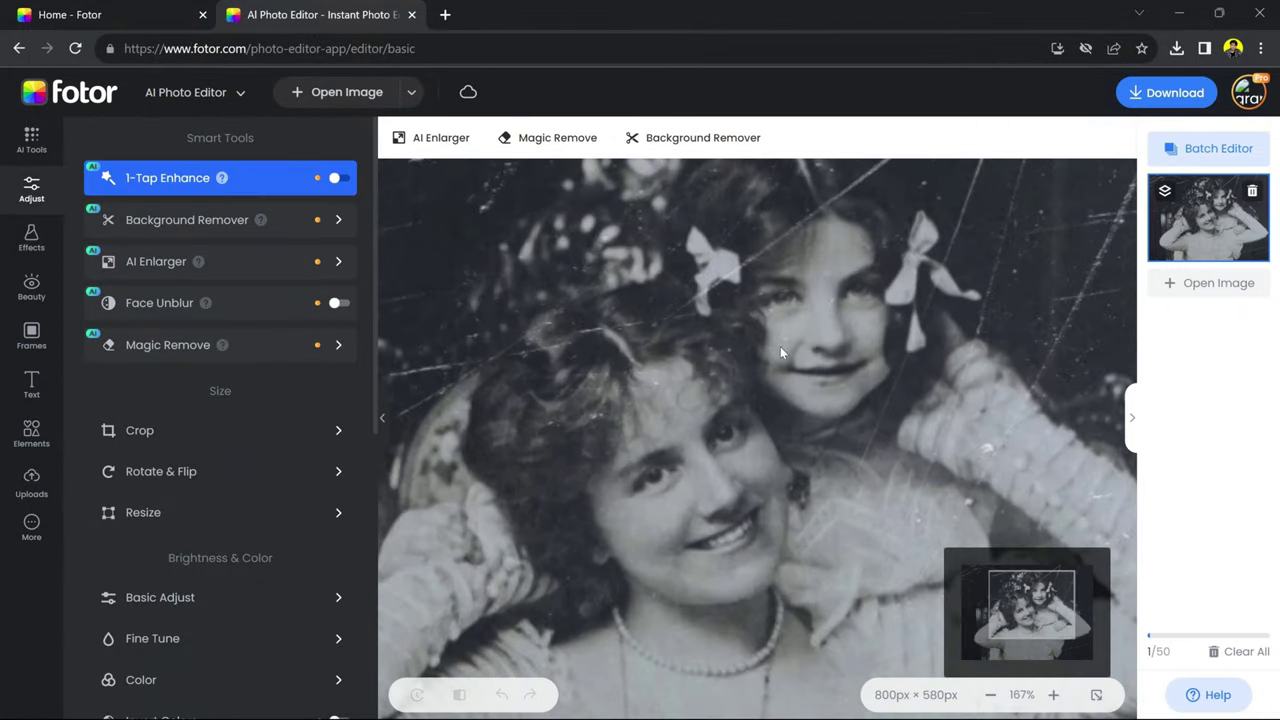
{"action": "scroll", "coordinate": [788, 350], "scroll_direction": "down", "scroll_amount": 5}
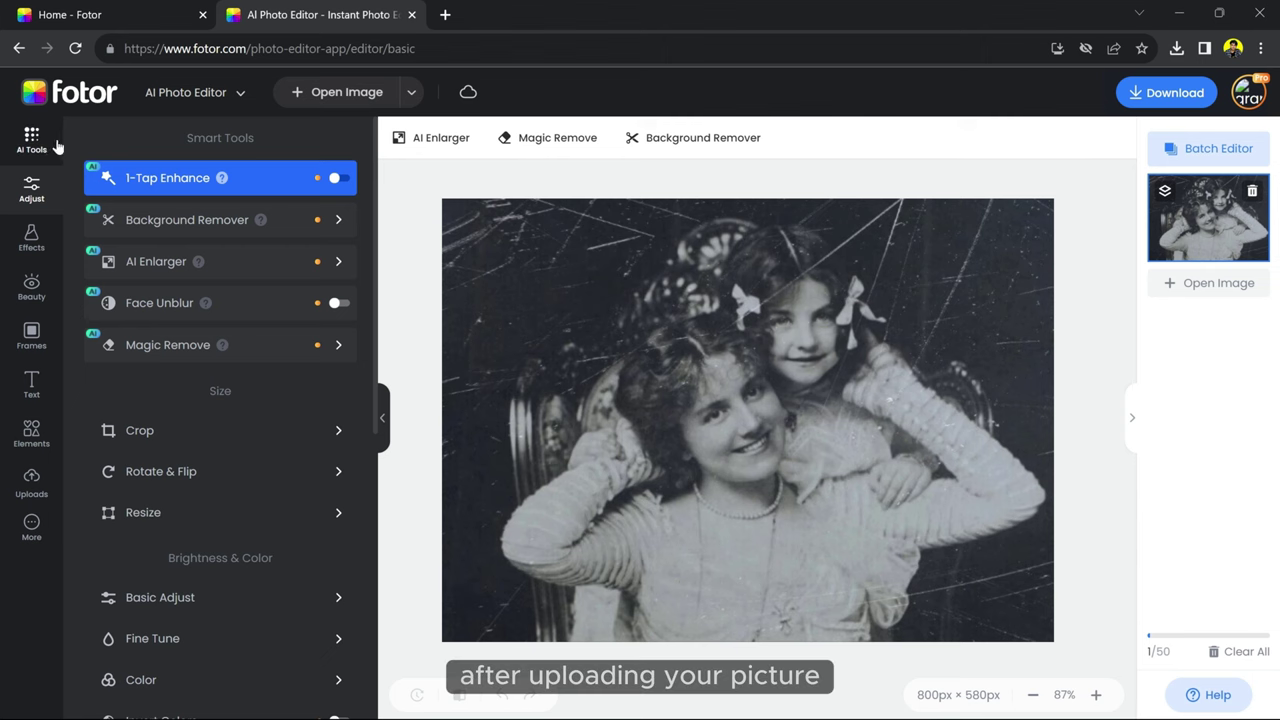
{"action": "left_click", "coordinate": [37, 144]}
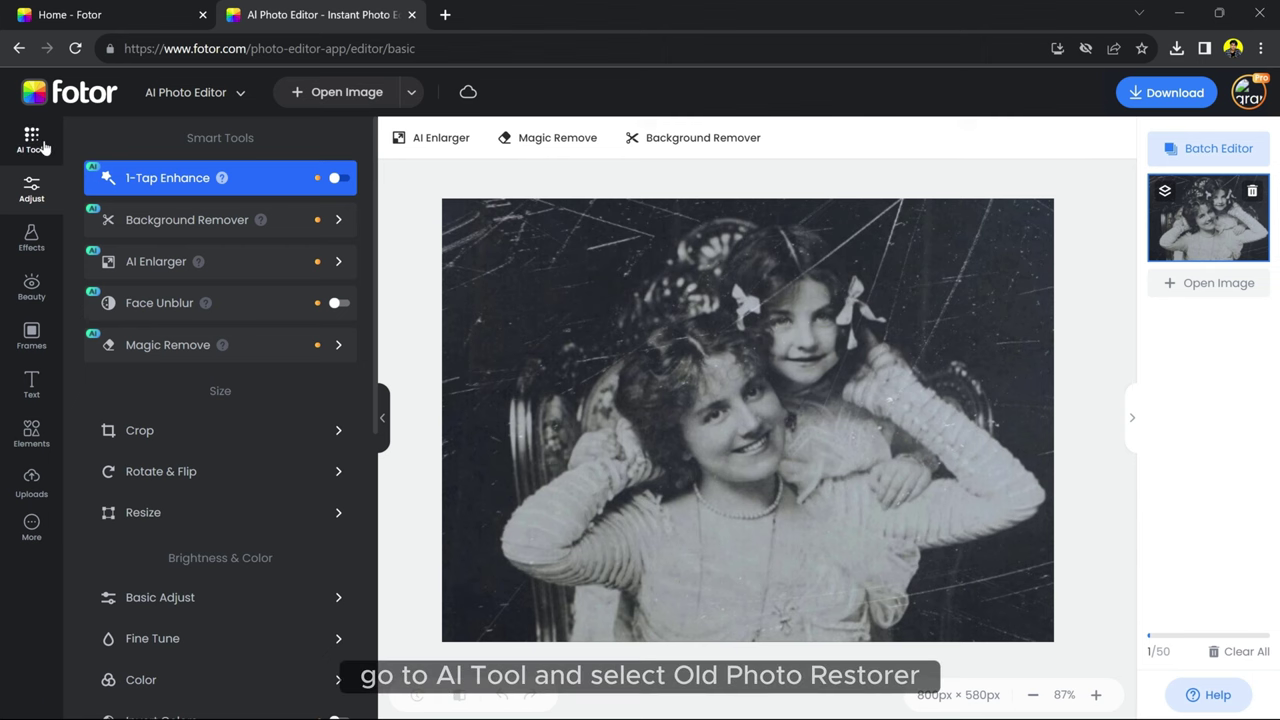
{"action": "scroll", "coordinate": [257, 271], "scroll_direction": "down", "scroll_amount": 4}
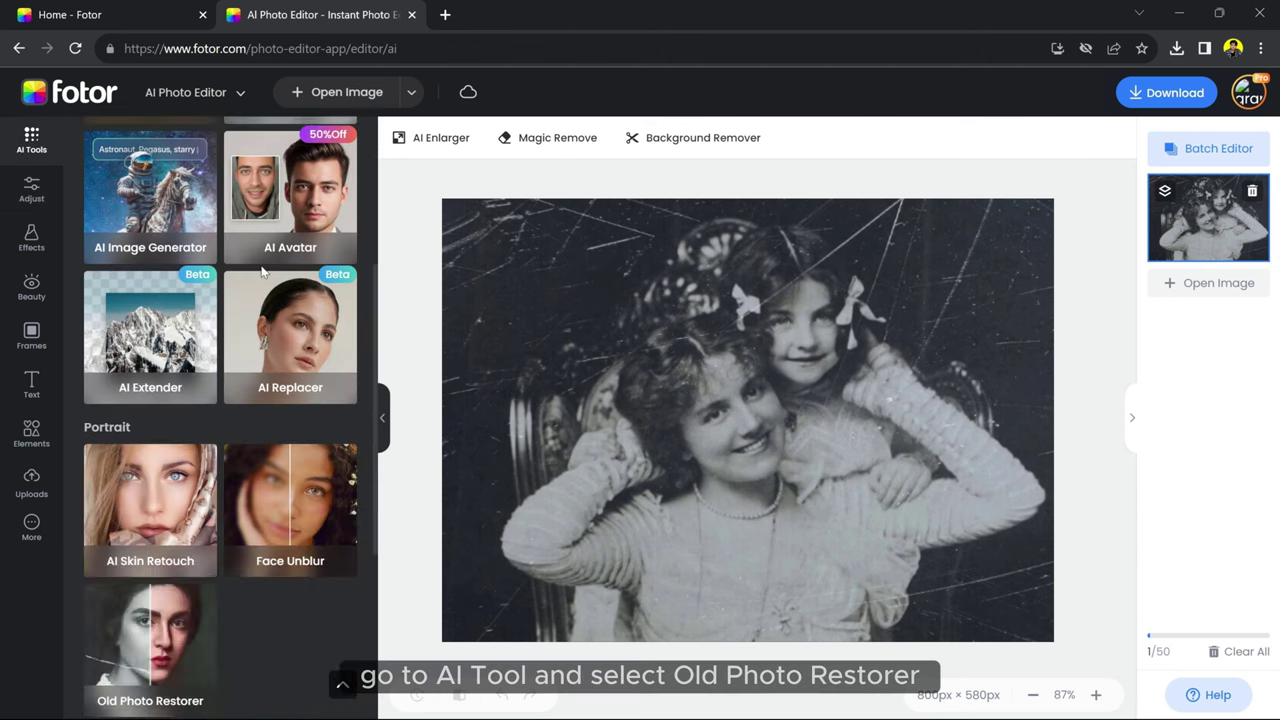
{"action": "scroll", "coordinate": [257, 271], "scroll_direction": "down", "scroll_amount": 2}
{"action": "scroll", "coordinate": [260, 271], "scroll_direction": "up", "scroll_amount": 2}
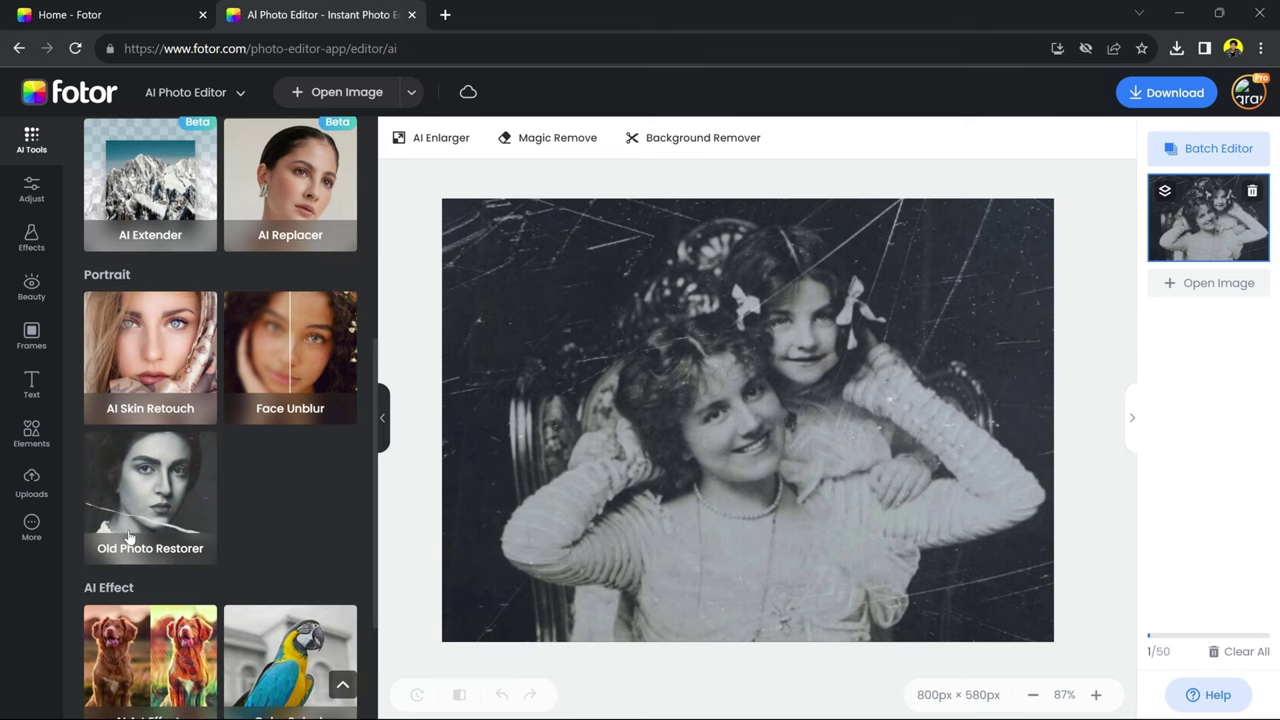
{"action": "left_click", "coordinate": [130, 535]}
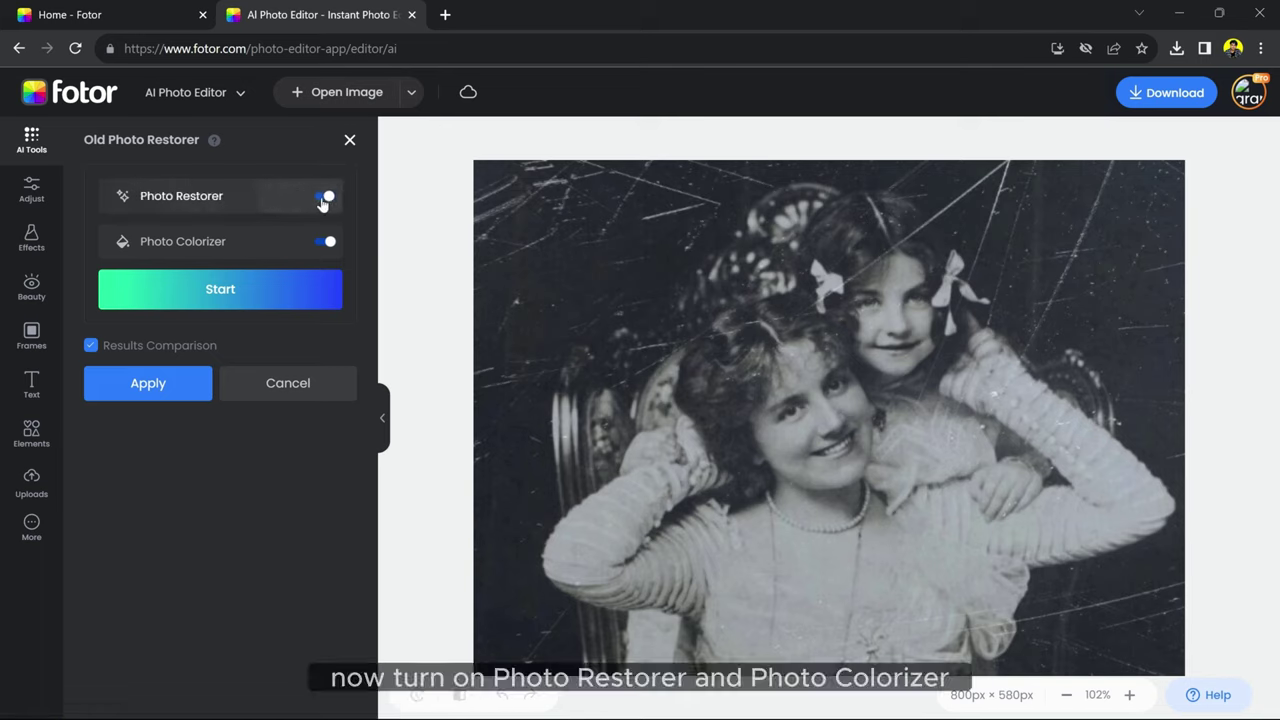
{"action": "left_click", "coordinate": [325, 247]}
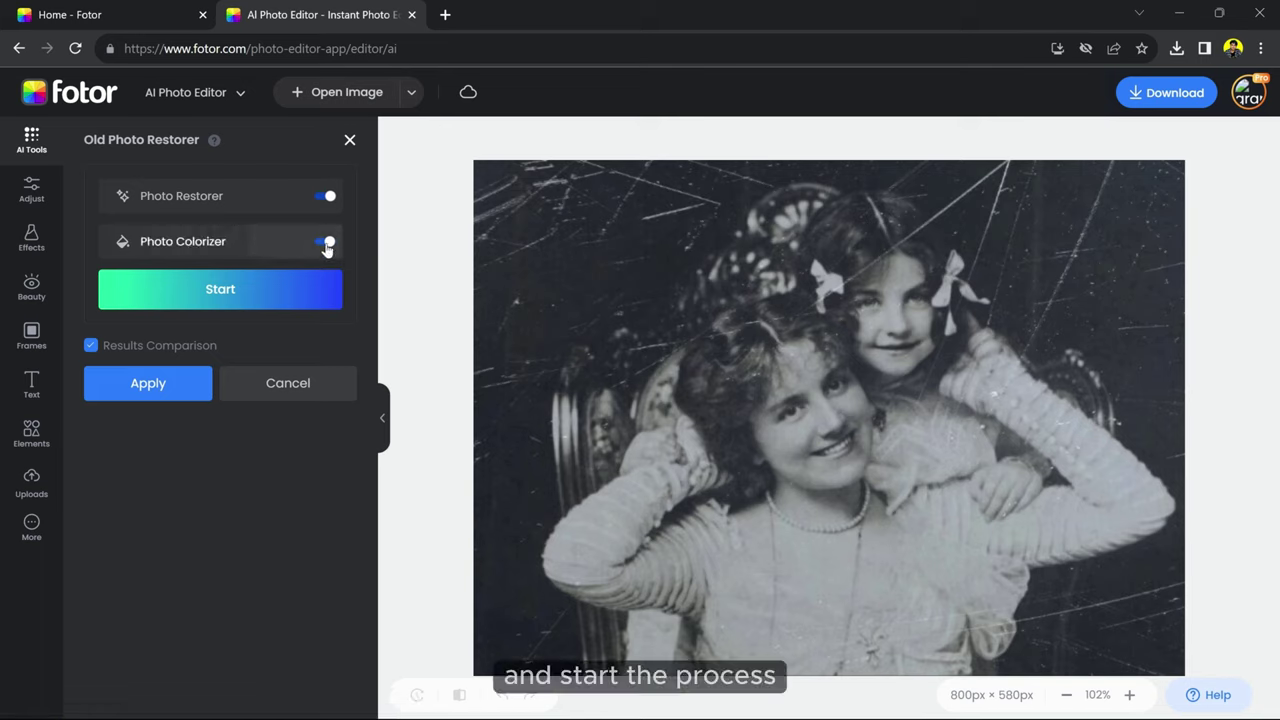
Run the restoration and colourizing, compare before and after, and apply the result.
{"action": "left_click", "coordinate": [211, 298]}
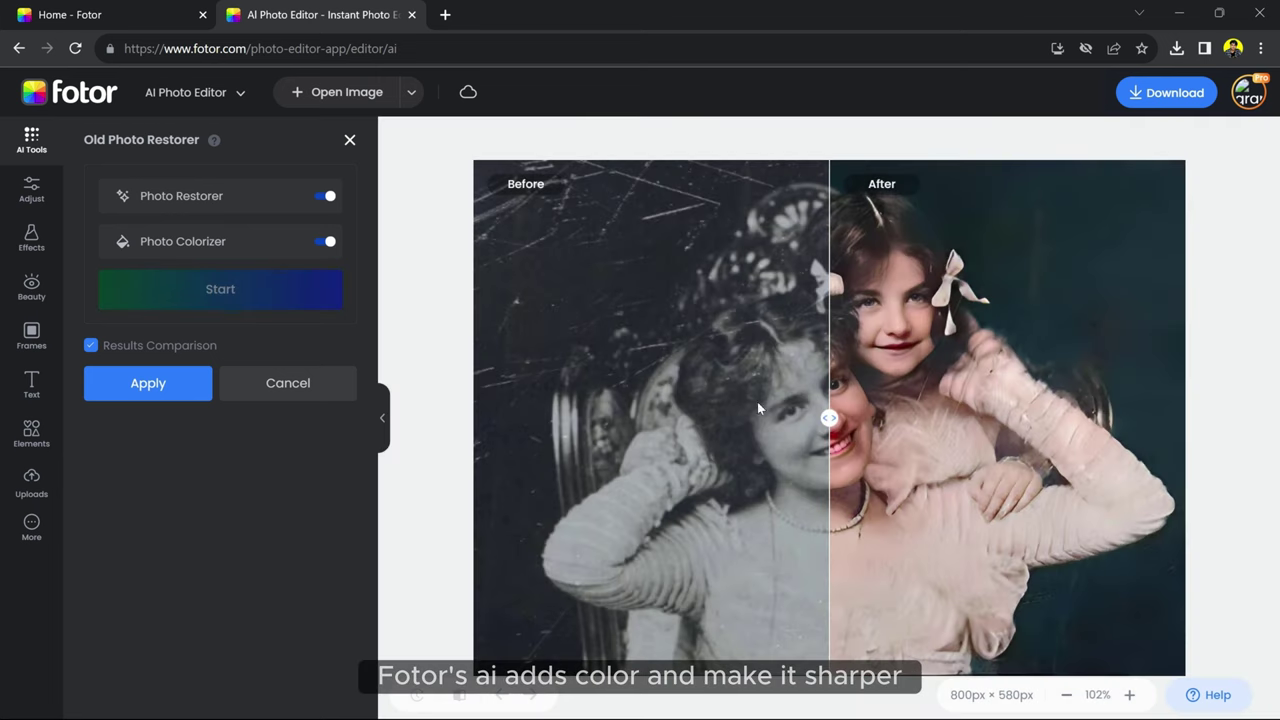
{"action": "mouse_move", "coordinate": [829, 418]}
{"action": "left_mouse_down"}
{"action": "mouse_move", "coordinate": [527, 420]}
{"action": "mouse_move", "coordinate": [1182, 418]}
{"action": "left_mouse_up"}
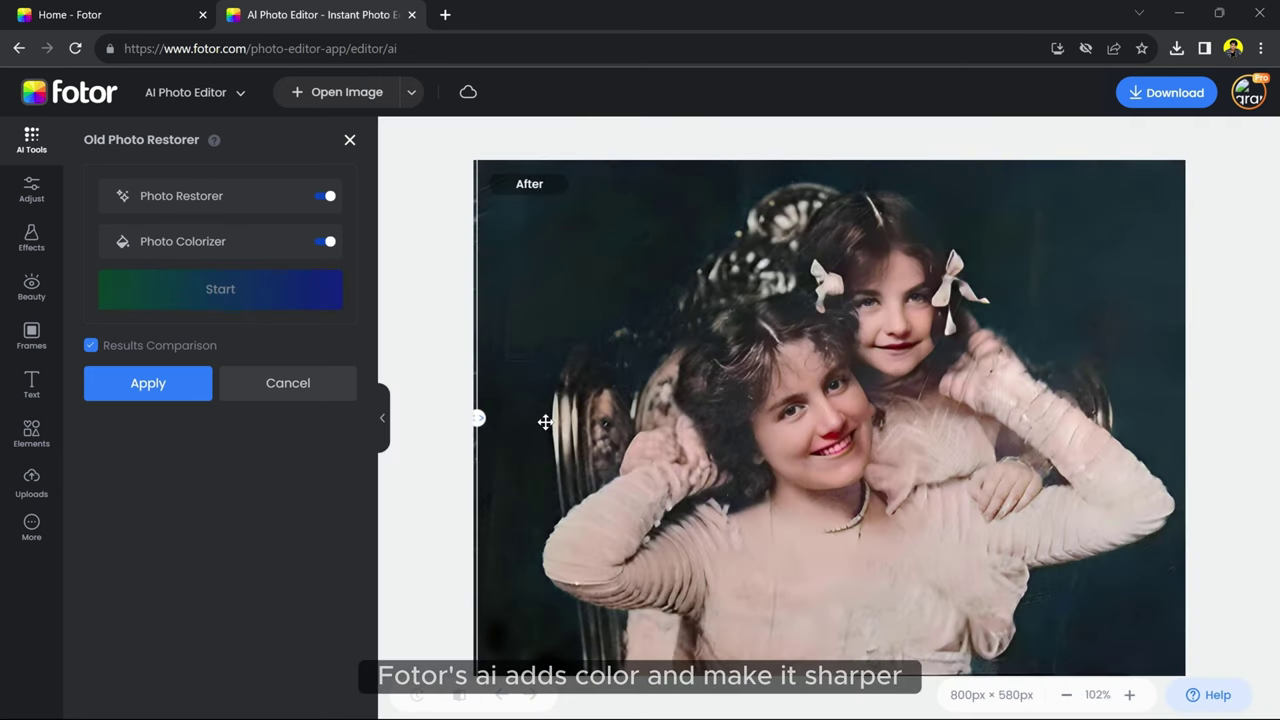
{"action": "left_click_drag", "start_coordinate": [1074, 411], "coordinate": [351, 412]}
{"action": "left_click", "coordinate": [195, 383]}
Discard the current edit and load 'lfie photo 02bw', the family on the grass.
{"action": "left_click", "coordinate": [1185, 284]}
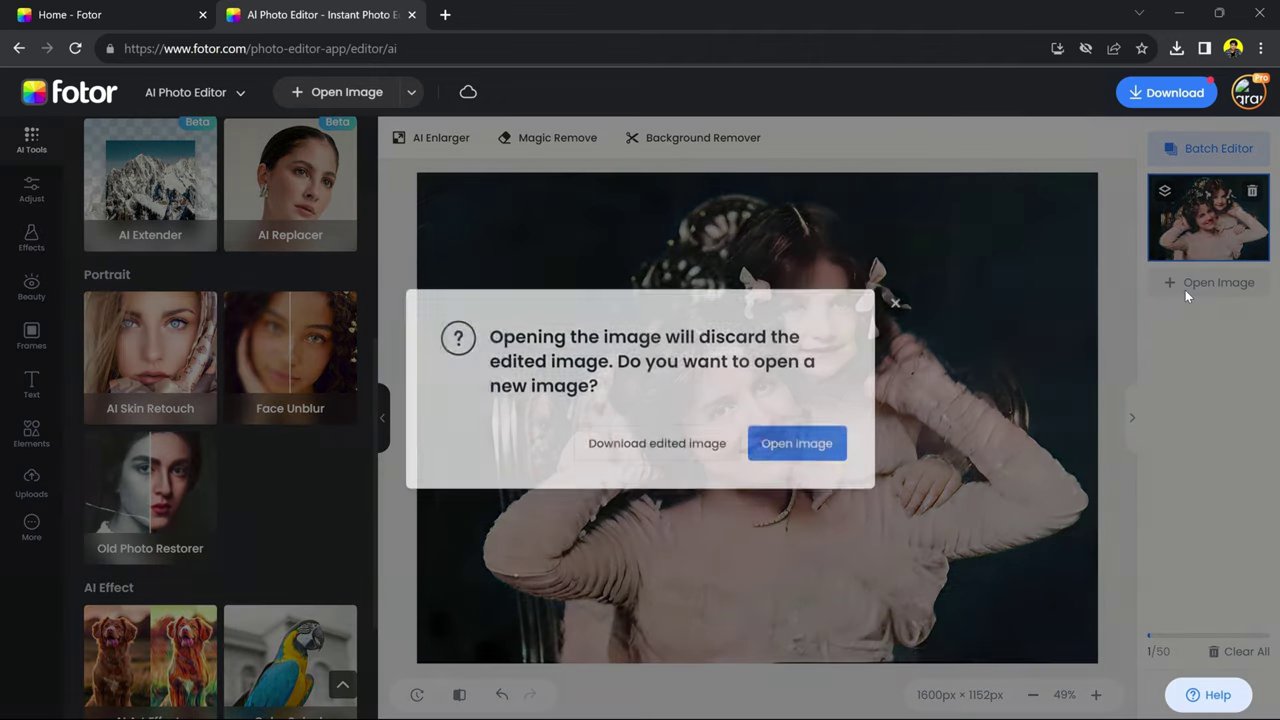
{"action": "left_click", "coordinate": [795, 447]}
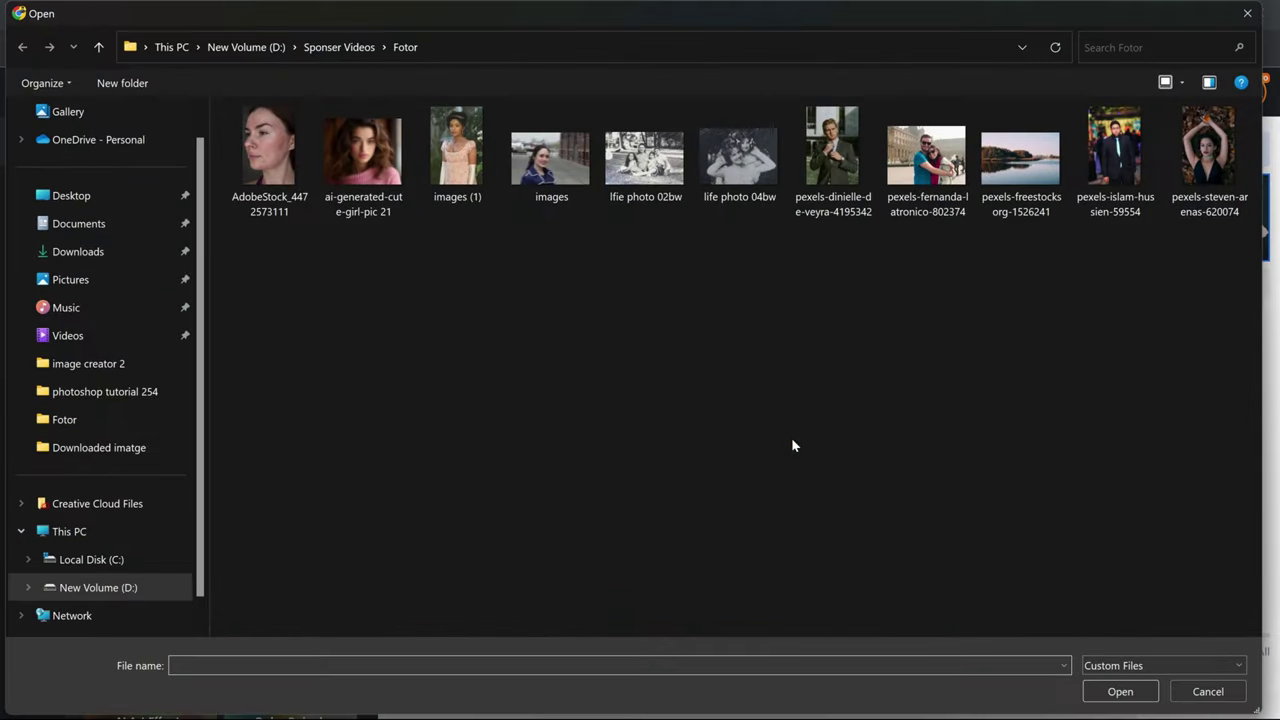
{"action": "left_click", "coordinate": [659, 178]}
{"action": "double_click", "coordinate": [659, 178]}
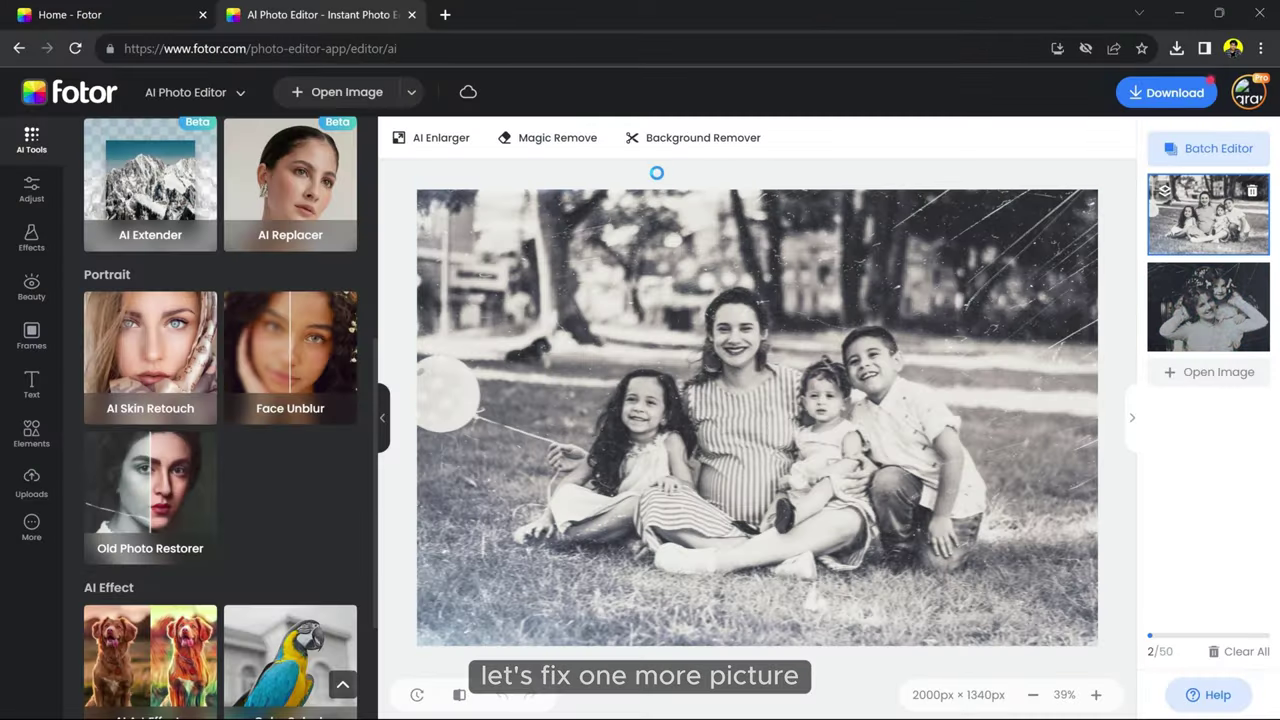
Restore and colorize the family photo with Old Photo Restorer and apply it.
{"action": "left_click", "coordinate": [150, 490]}
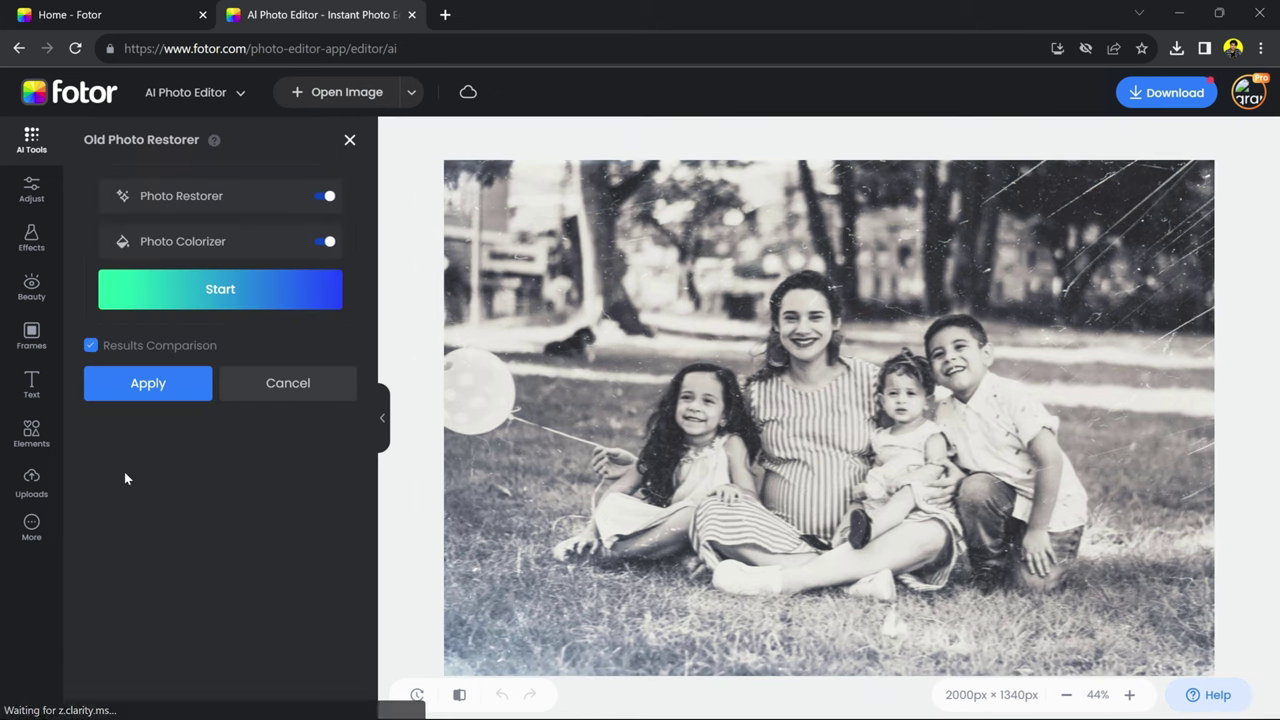
{"action": "left_click", "coordinate": [210, 289]}
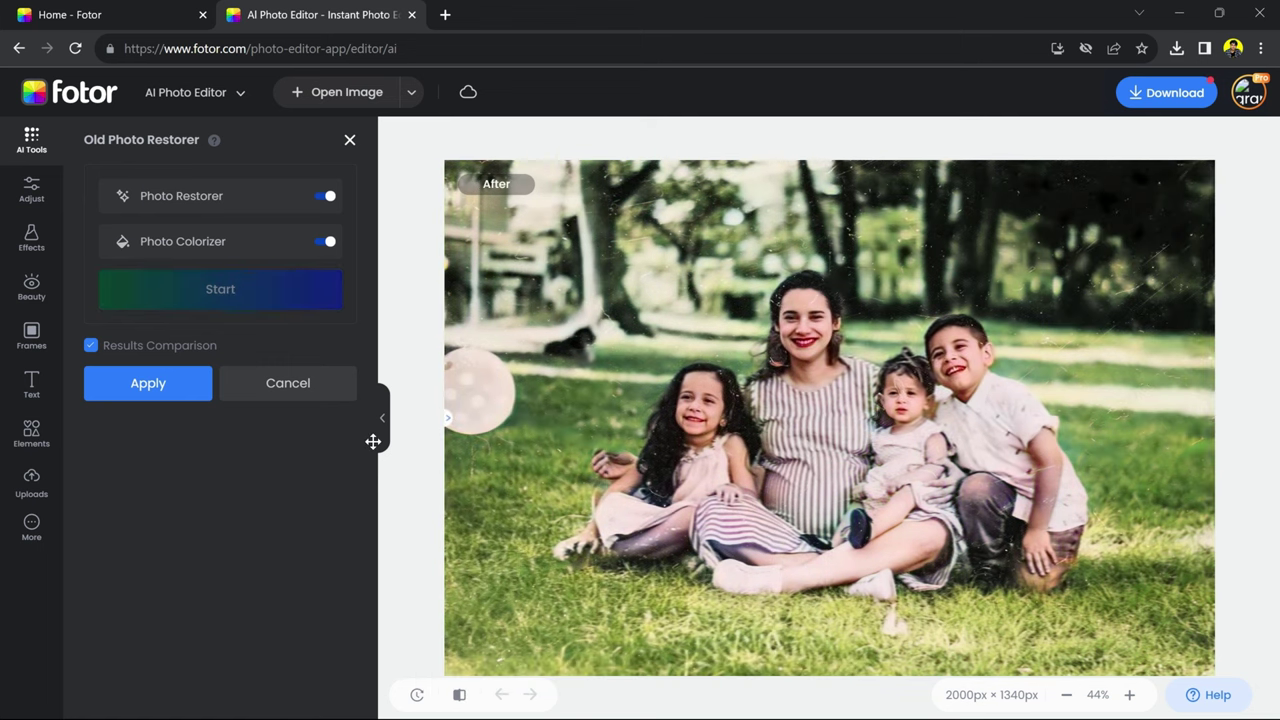
{"action": "left_click", "coordinate": [150, 390]}
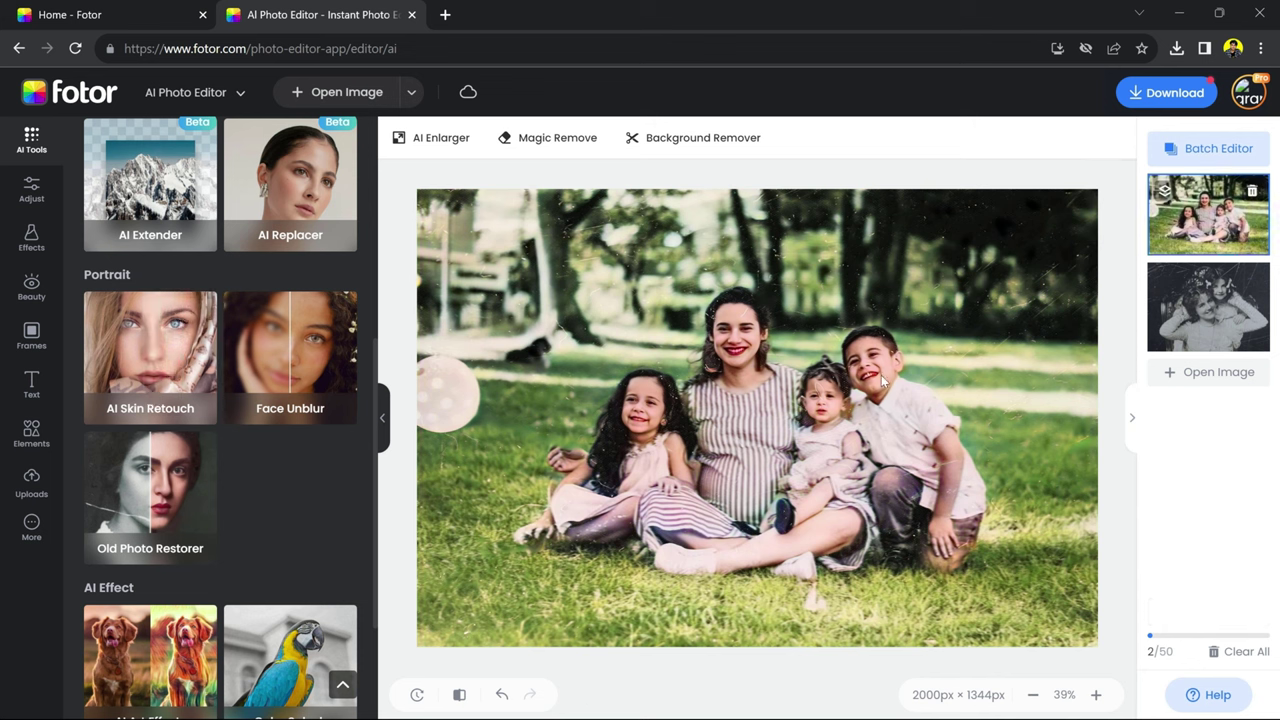
Discard edits and load the 'images (1)' pink-gown portrait.
{"action": "left_click", "coordinate": [1228, 378]}
{"action": "left_click", "coordinate": [818, 447]}
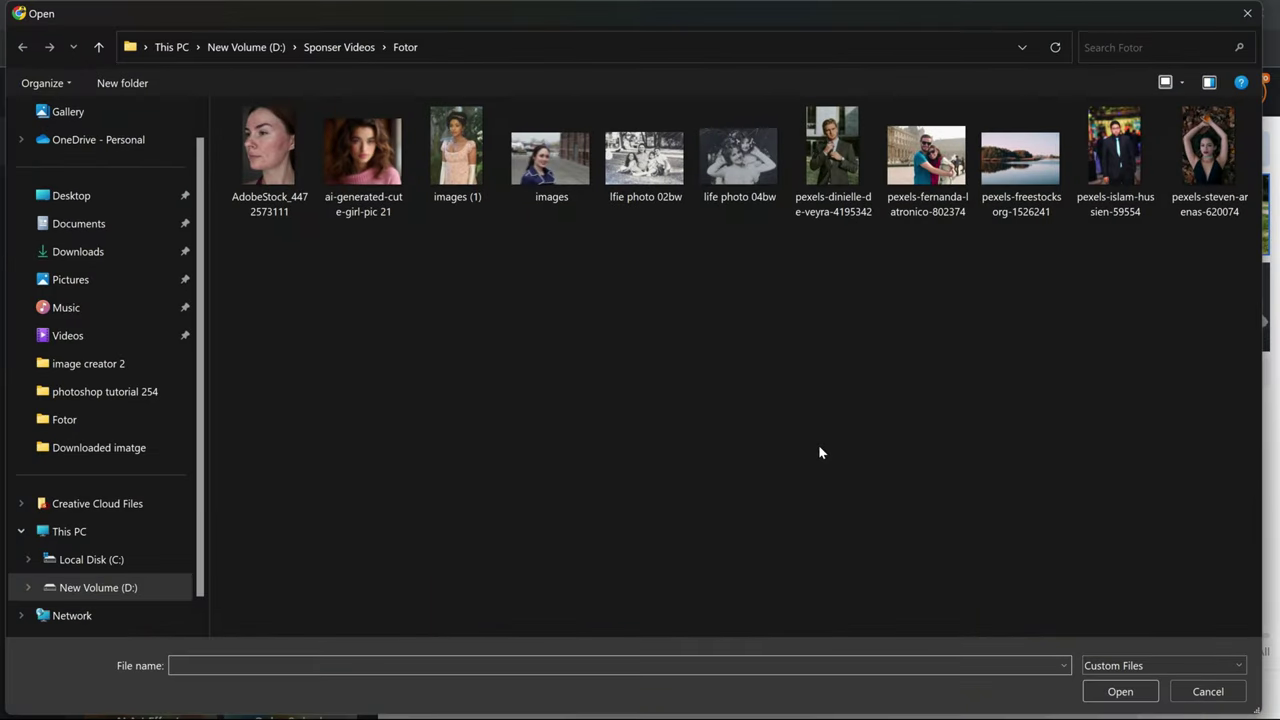
{"action": "left_click", "coordinate": [465, 160]}
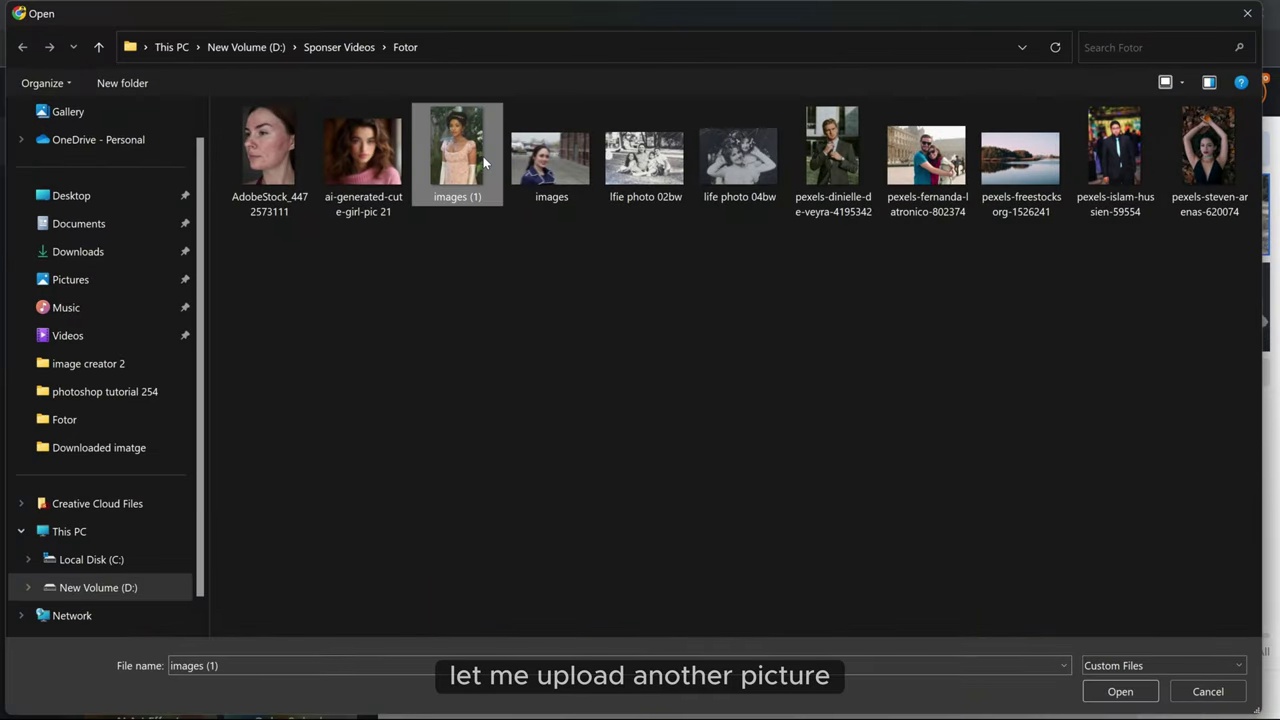
{"action": "left_click", "coordinate": [1118, 691]}
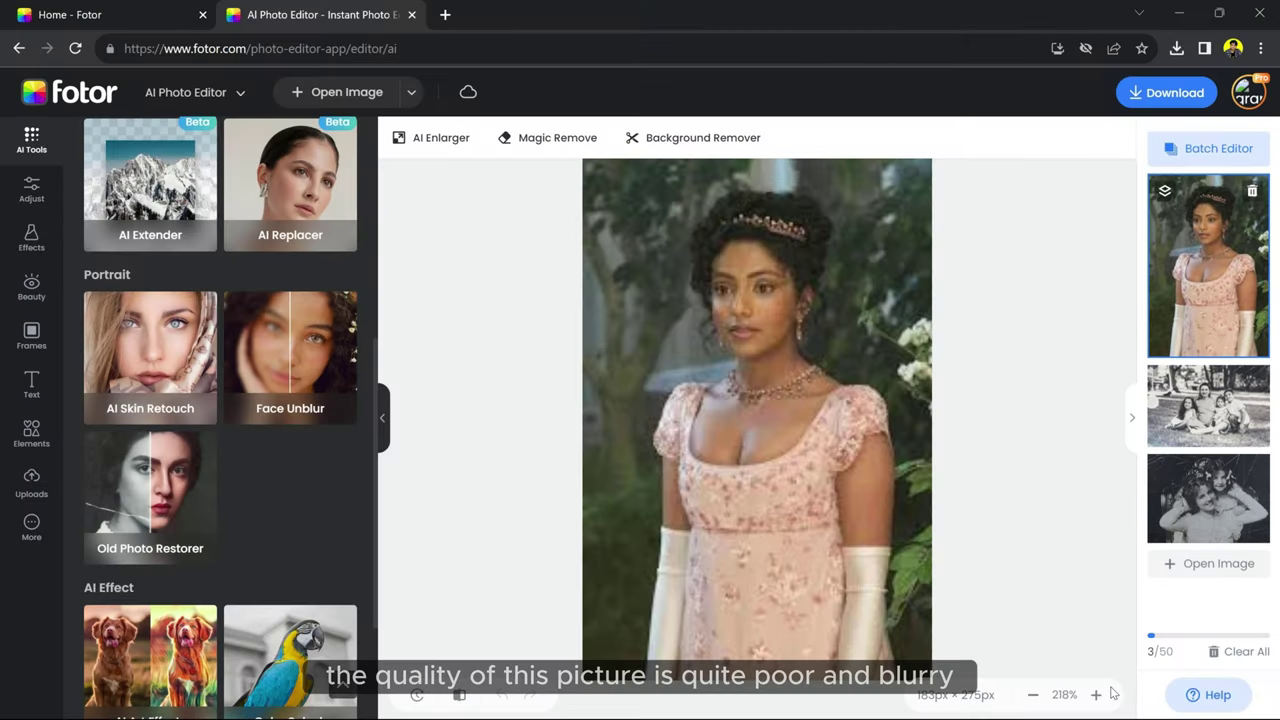
Sharpen the portrait's blurry face with Face Unblur and inspect the head and tiara.
{"action": "scroll", "coordinate": [766, 296], "scroll_direction": "up", "scroll_amount": 2}
{"action": "scroll", "coordinate": [752, 292], "scroll_direction": "up", "scroll_amount": 2}
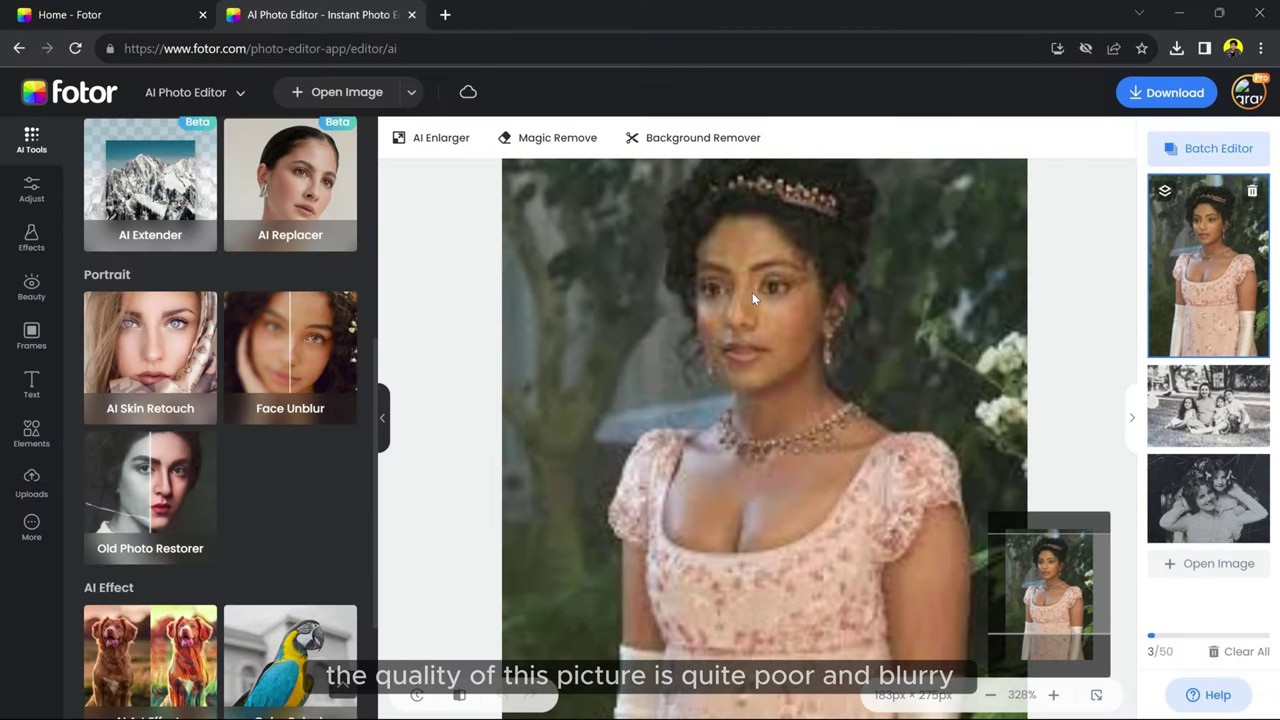
{"action": "scroll", "coordinate": [755, 293], "scroll_direction": "up", "scroll_amount": 2}
{"action": "scroll", "coordinate": [745, 295], "scroll_direction": "down", "scroll_amount": 5}
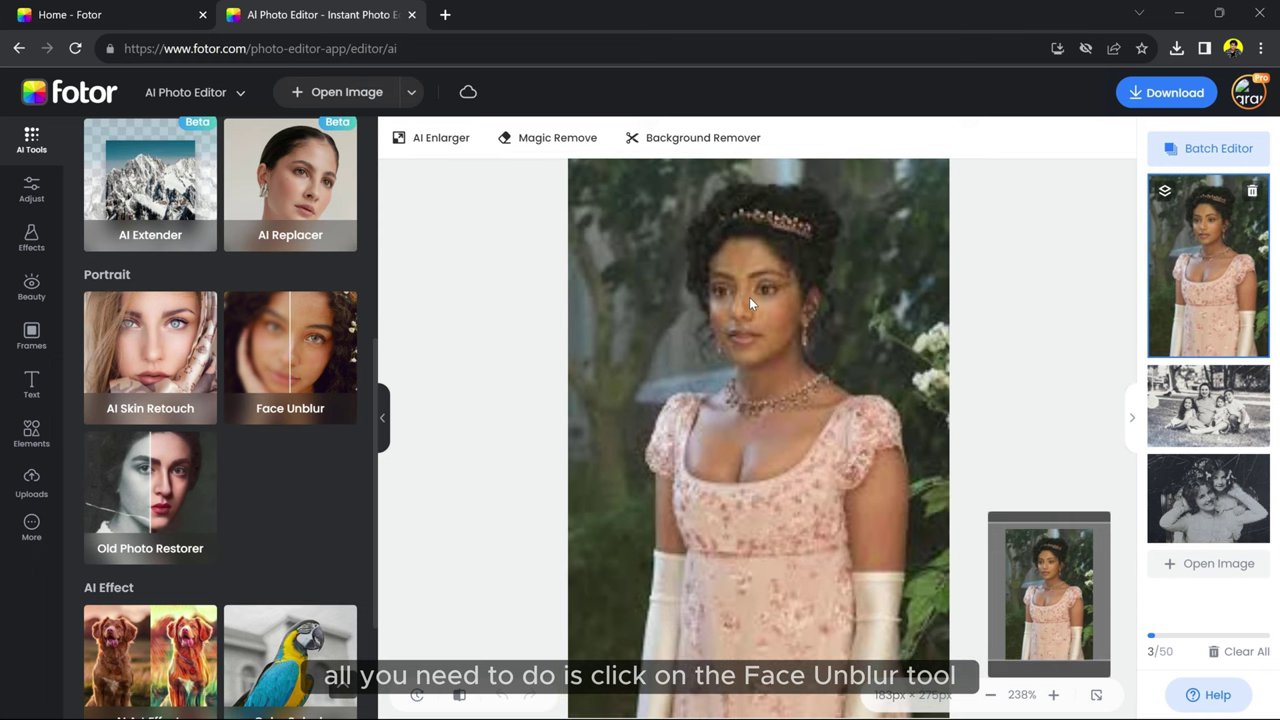
{"action": "left_click", "coordinate": [307, 365]}
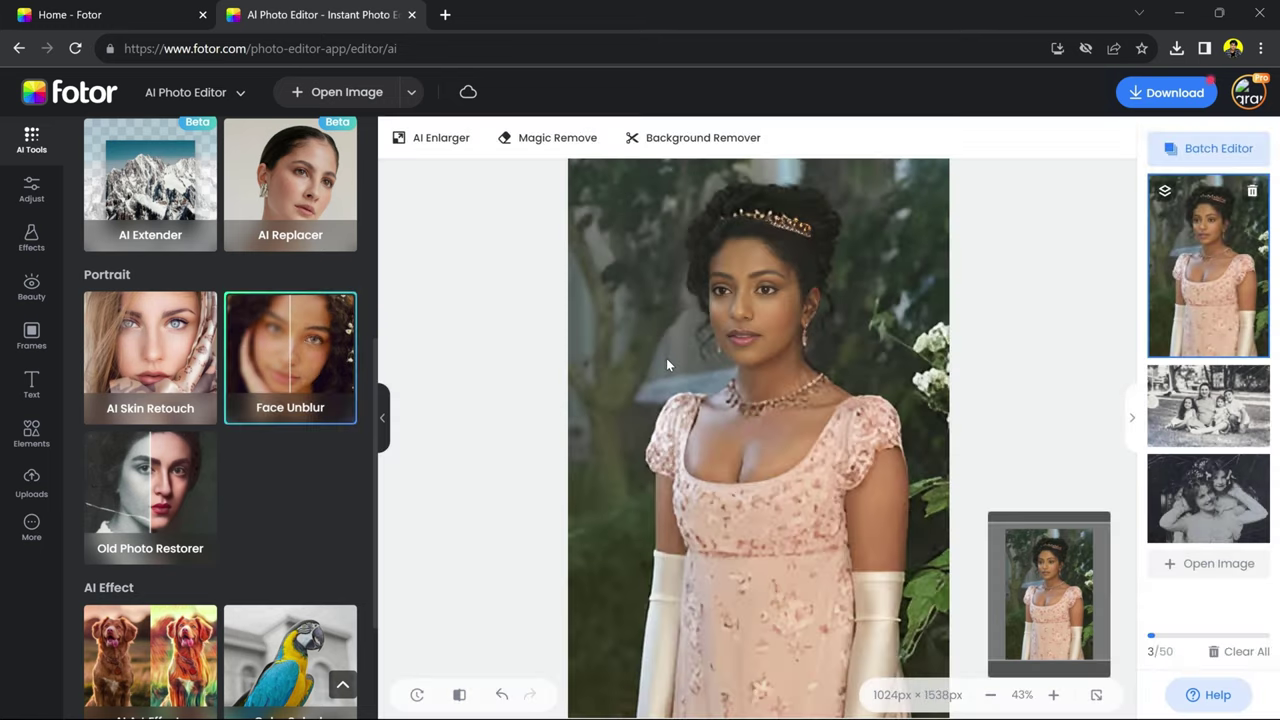
{"action": "scroll", "coordinate": [689, 341], "scroll_direction": "up", "scroll_amount": 5}
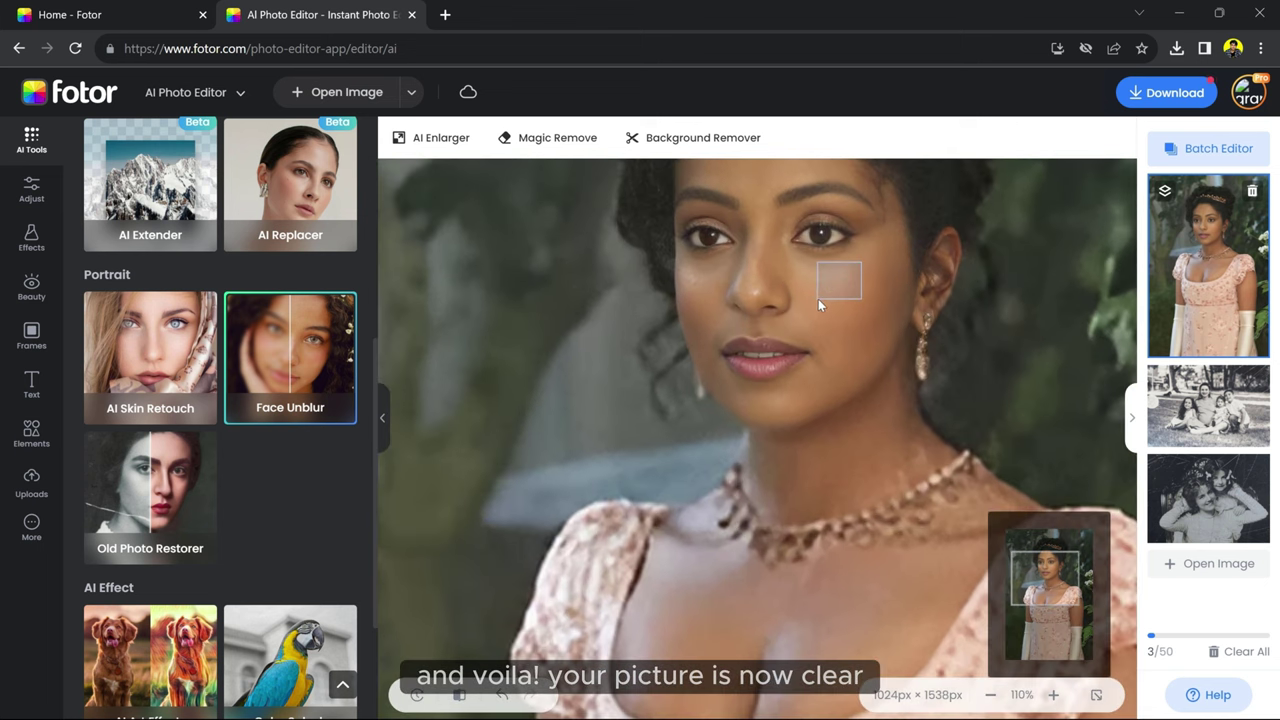
{"action": "left_click_drag", "start_coordinate": [1041, 580], "coordinate": [1046, 563]}
{"action": "scroll", "coordinate": [730, 406], "scroll_direction": "down", "scroll_amount": 5}
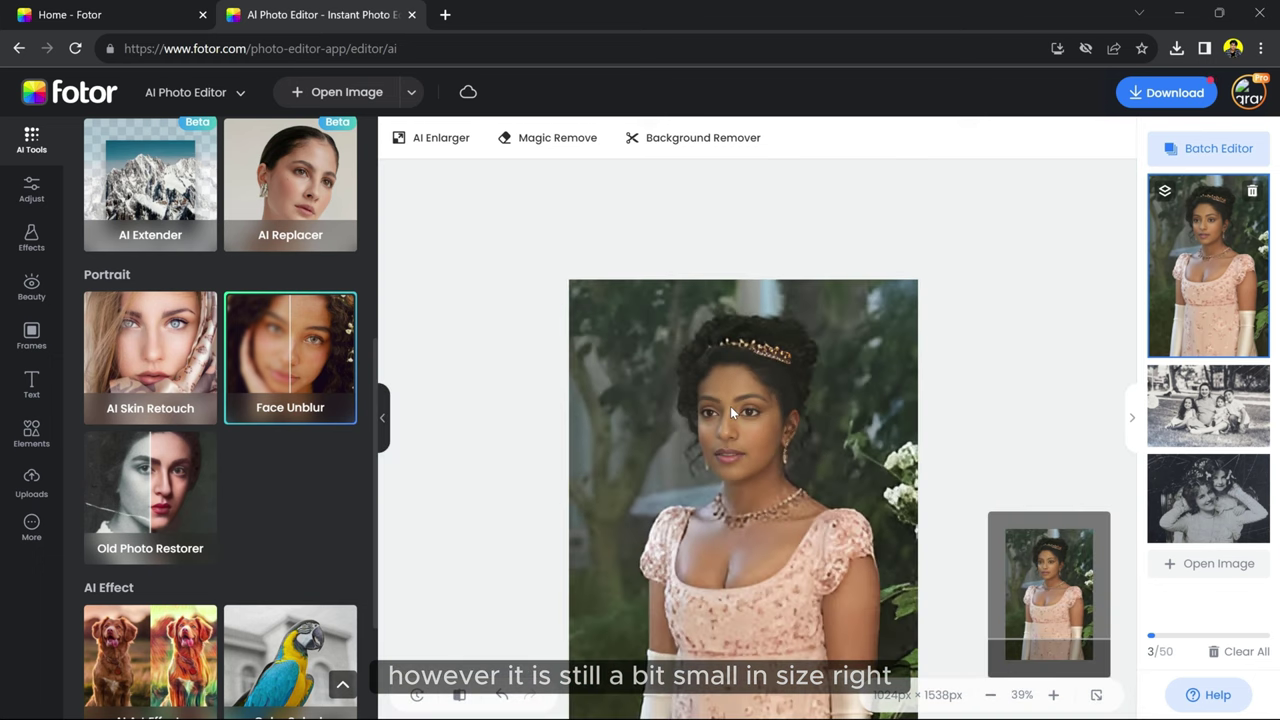
{"action": "left_click_drag", "start_coordinate": [1049, 598], "coordinate": [1049, 607]}
{"action": "scroll", "coordinate": [305, 370], "scroll_direction": "up", "scroll_amount": 10}
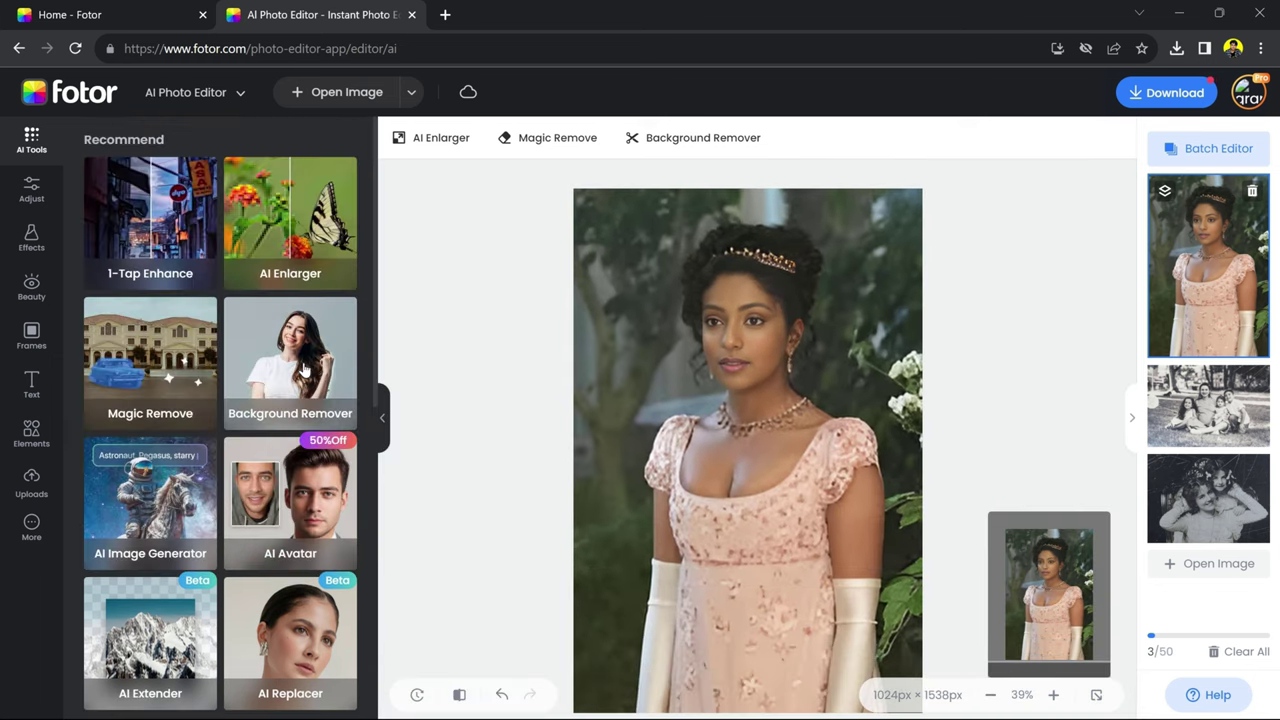
Upscale the pink-gown portrait 2× to 2048 × 3076 px with AI Enlarger and compare to the original.
{"action": "left_click", "coordinate": [321, 249]}
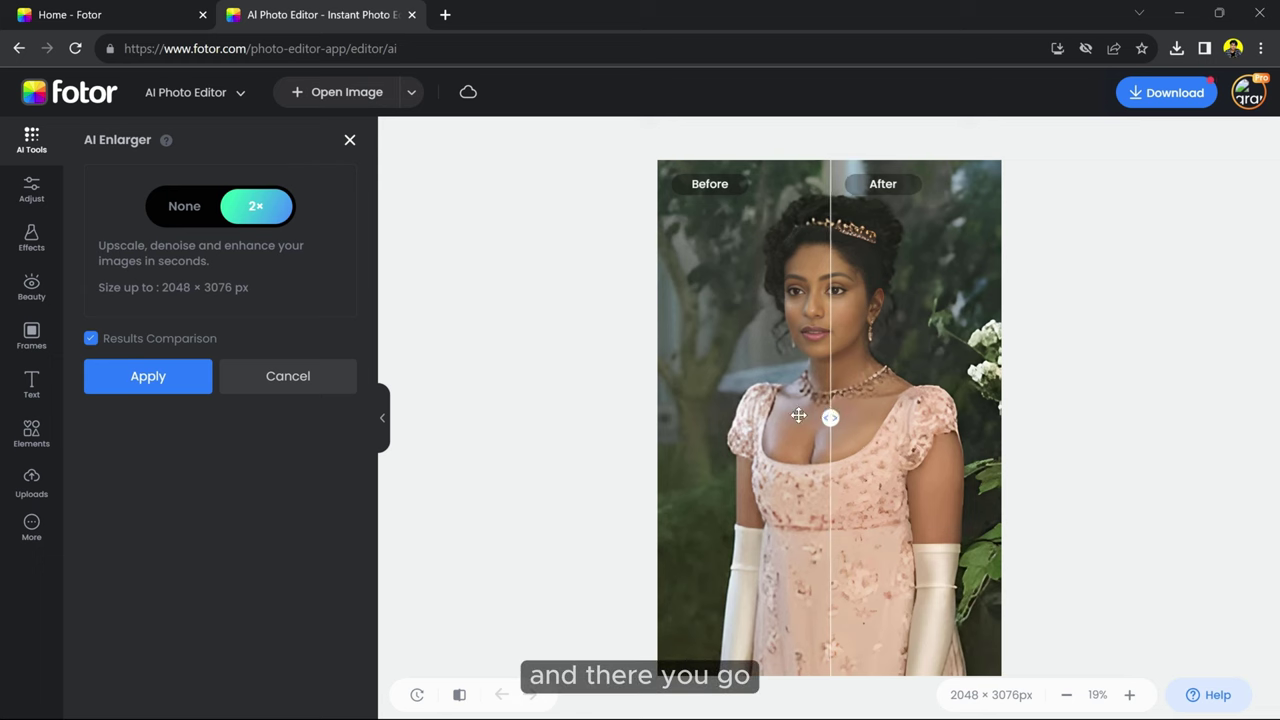
{"action": "scroll", "coordinate": [845, 279], "scroll_direction": "up", "scroll_amount": 3}
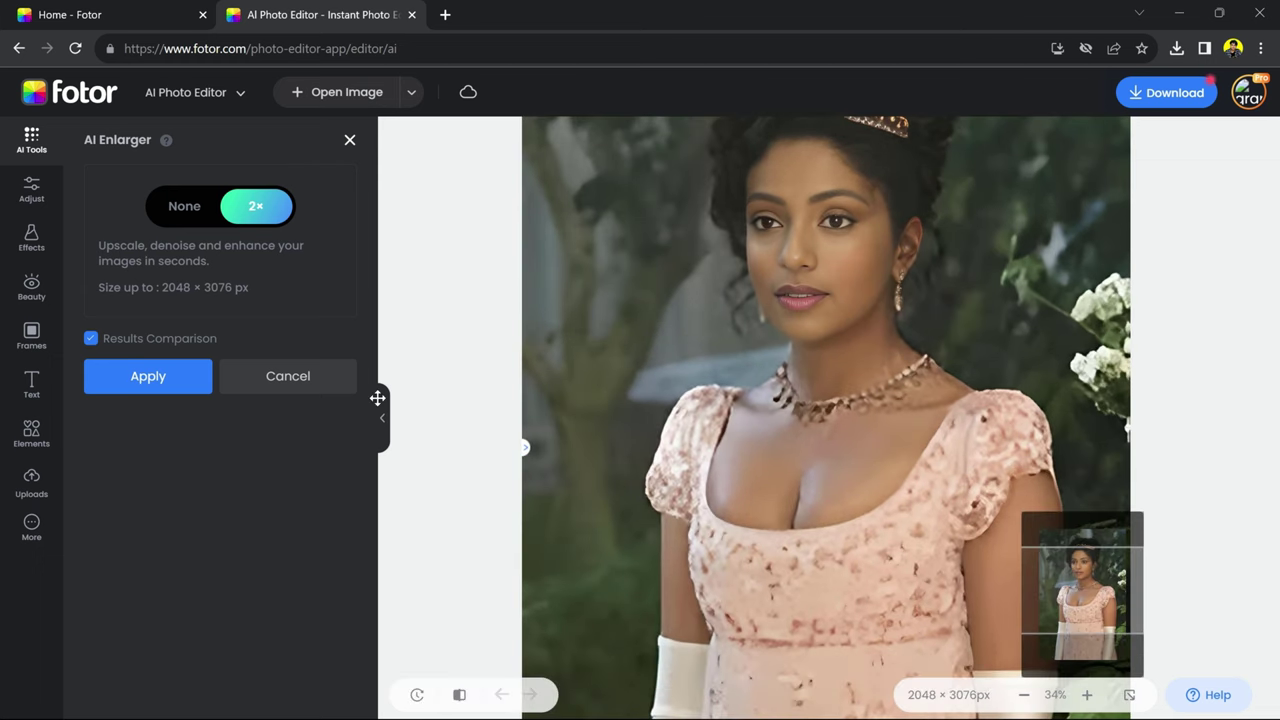
{"action": "left_click", "coordinate": [117, 379]}
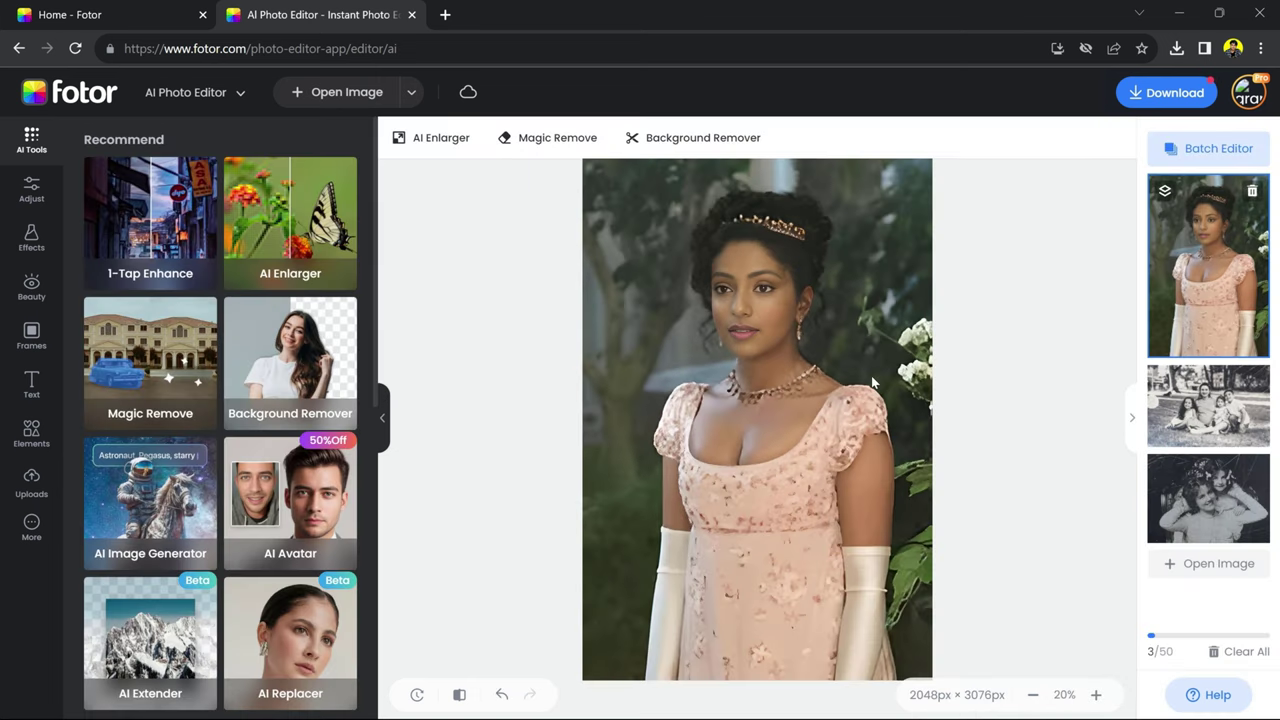
{"action": "left_click", "coordinate": [459, 697]}
{"action": "left_click", "coordinate": [459, 697]}
Discard edits and load the blurry photo of the girl in the pink sweater.
{"action": "left_click", "coordinate": [1200, 563]}
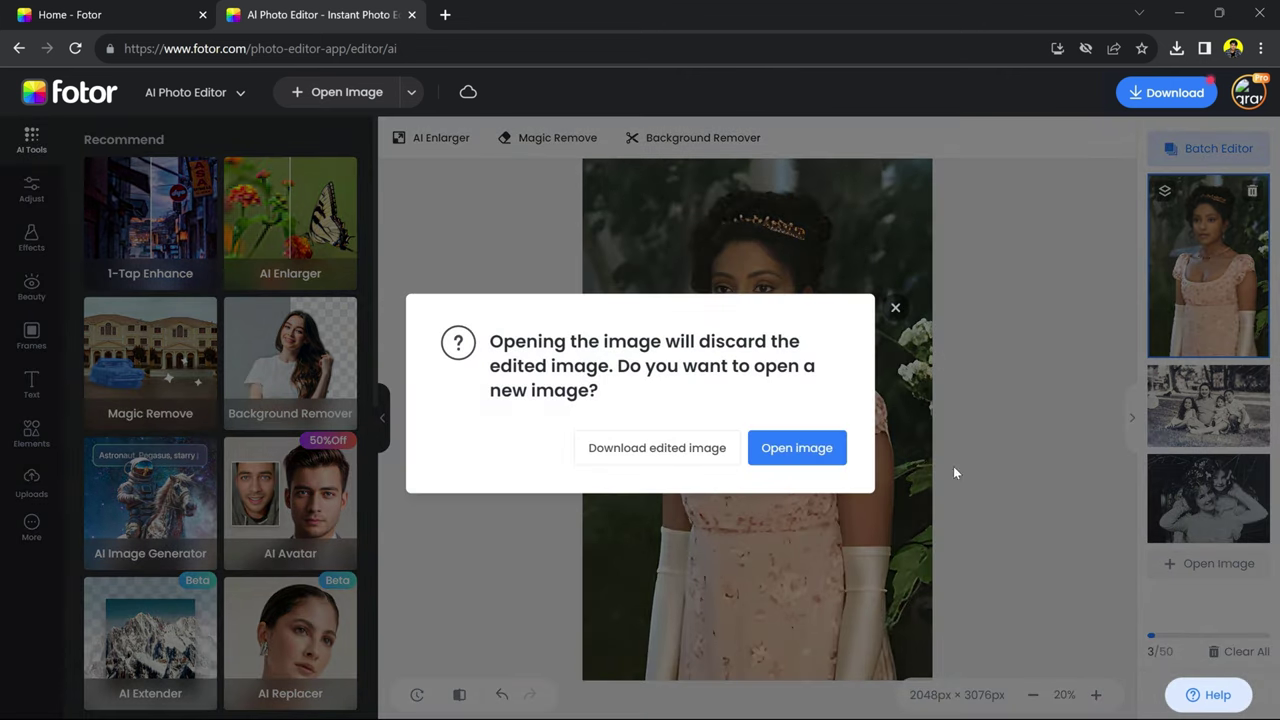
{"action": "left_click", "coordinate": [797, 448]}
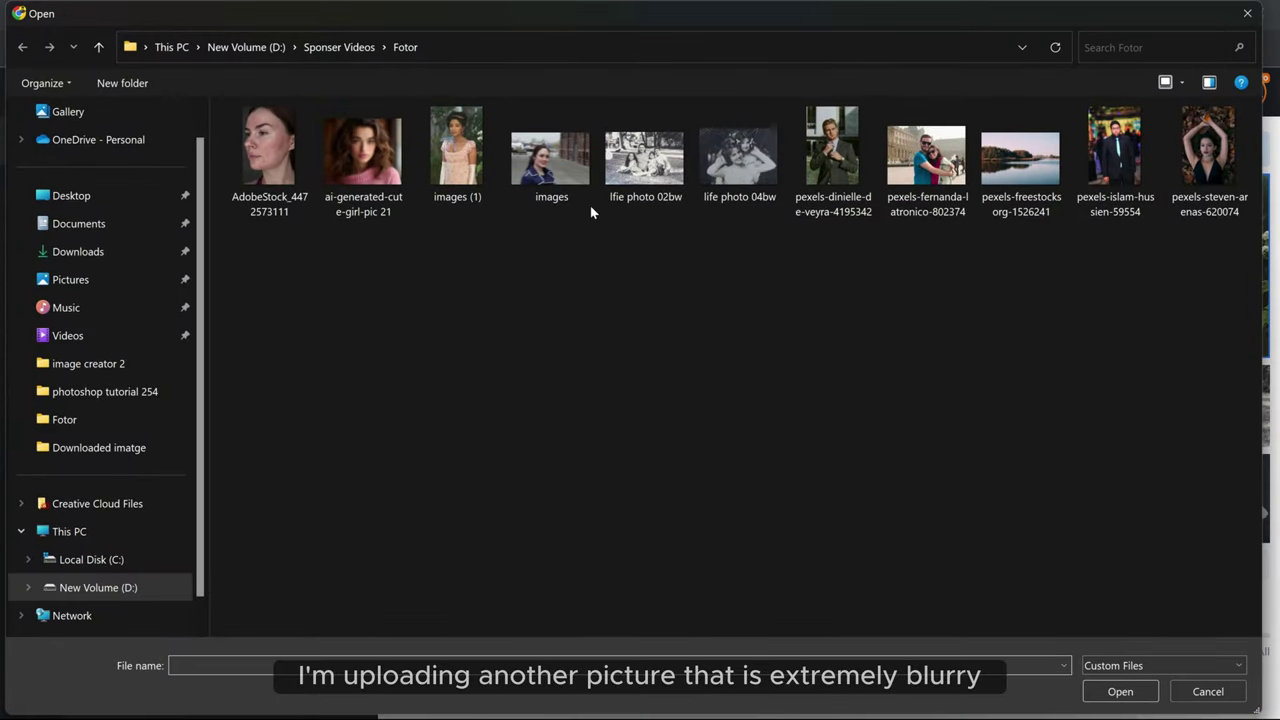
{"action": "double_click", "coordinate": [363, 150]}
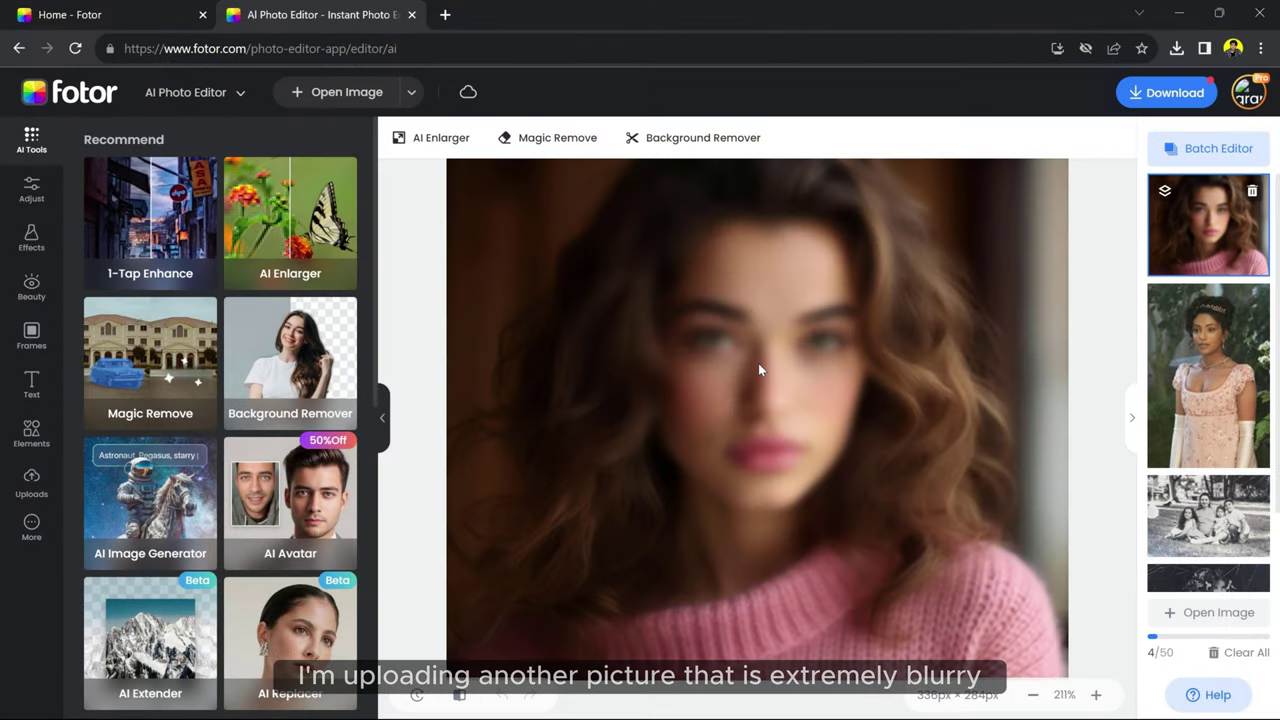
Sharpen the girl's face with Portrait > Face Unblur and compare with the original.
{"action": "scroll", "coordinate": [290, 370], "scroll_direction": "down", "scroll_amount": 5}
{"action": "left_click", "coordinate": [292, 372]}
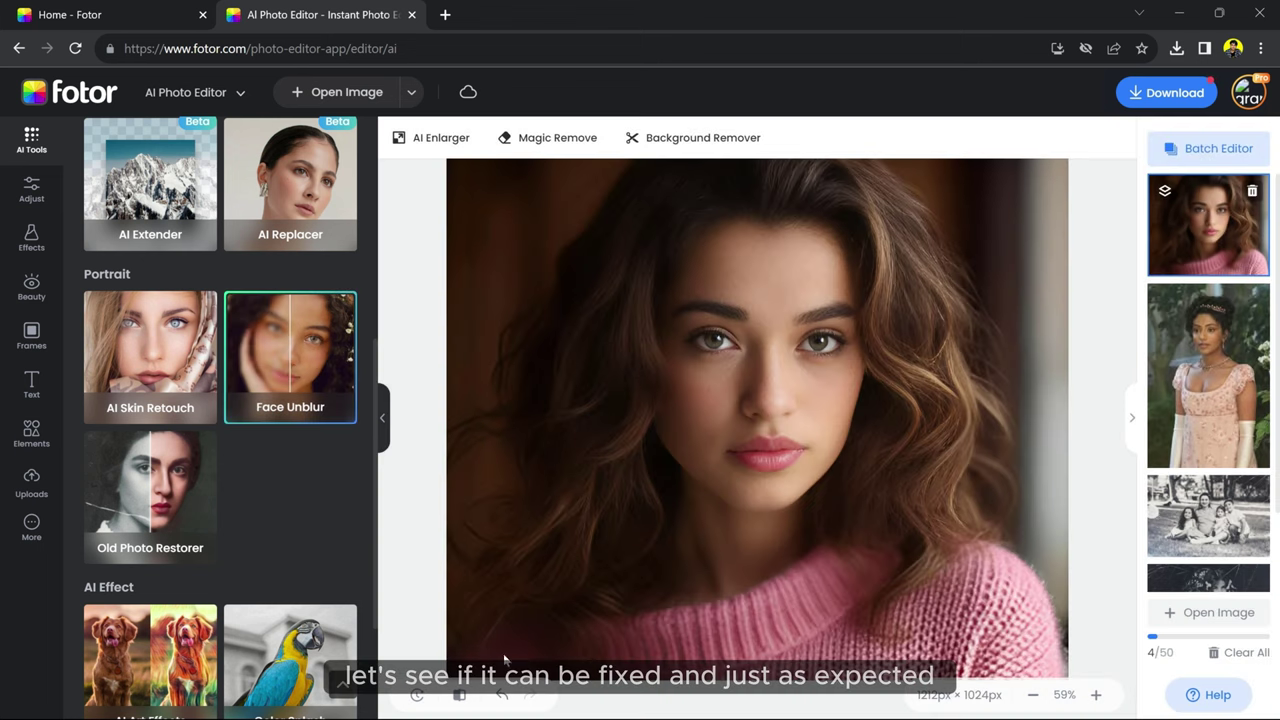
{"action": "left_click", "coordinate": [459, 695]}
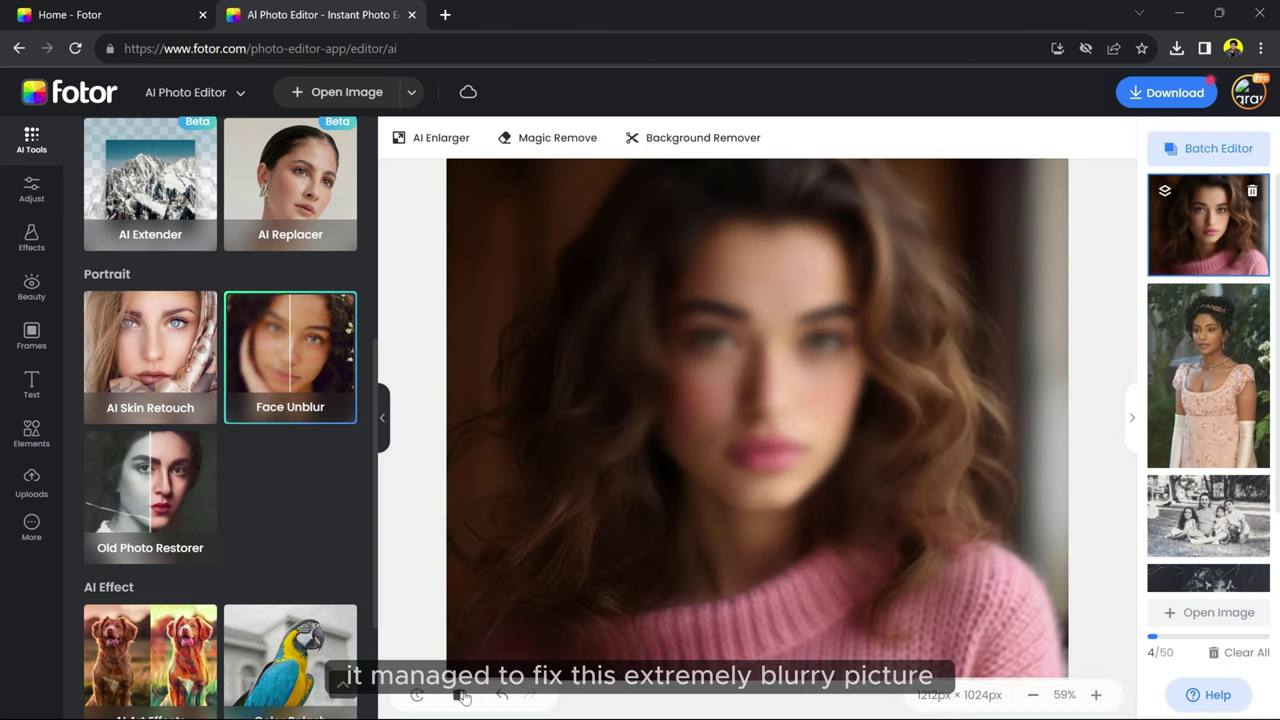
{"action": "left_click", "coordinate": [462, 697]}
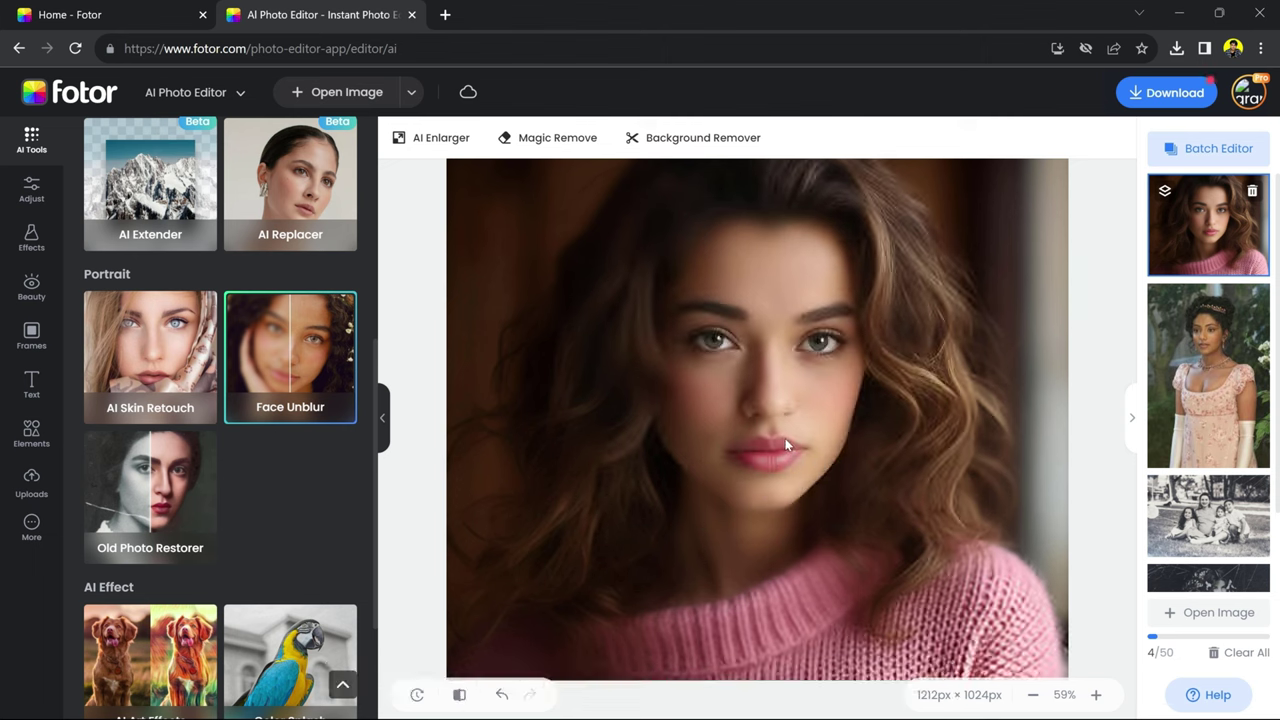
{"action": "scroll", "coordinate": [1208, 454], "scroll_direction": "down", "scroll_amount": 1}
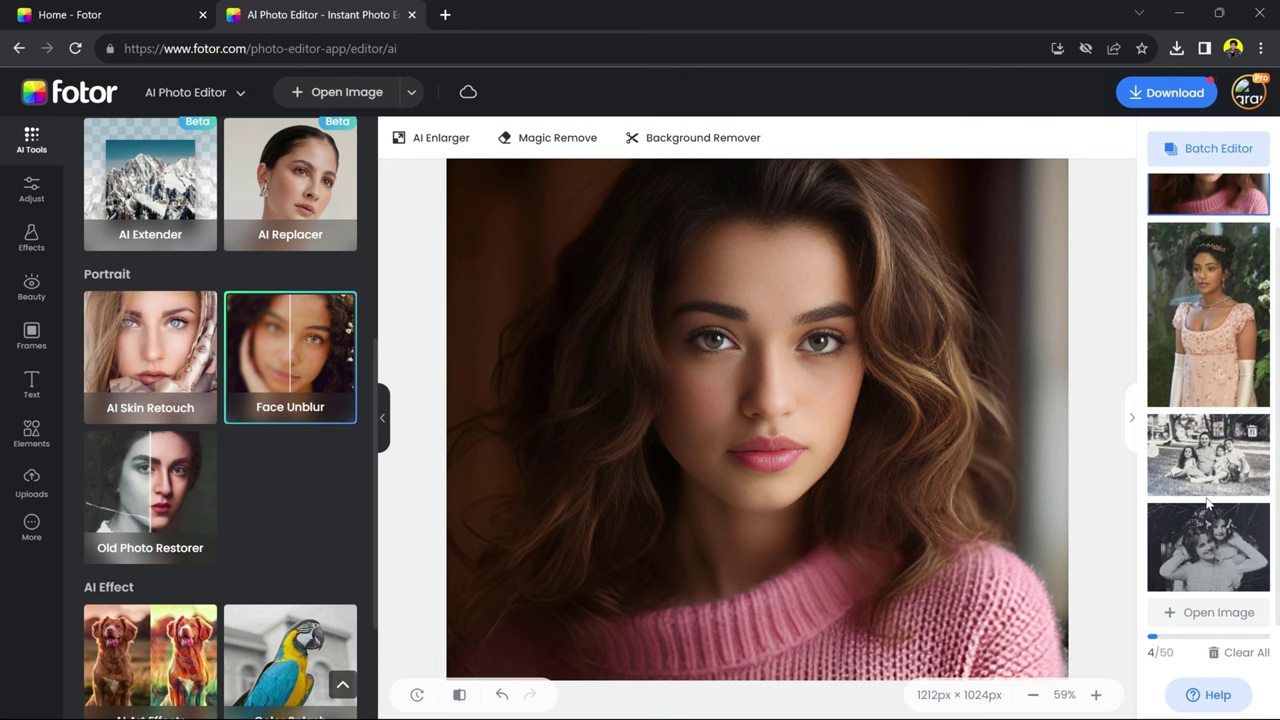
Load the AdobeStock close-up of the blemished woman and run AI Skin Retouch.
{"action": "left_click", "coordinate": [1218, 612]}
{"action": "left_click", "coordinate": [806, 440]}
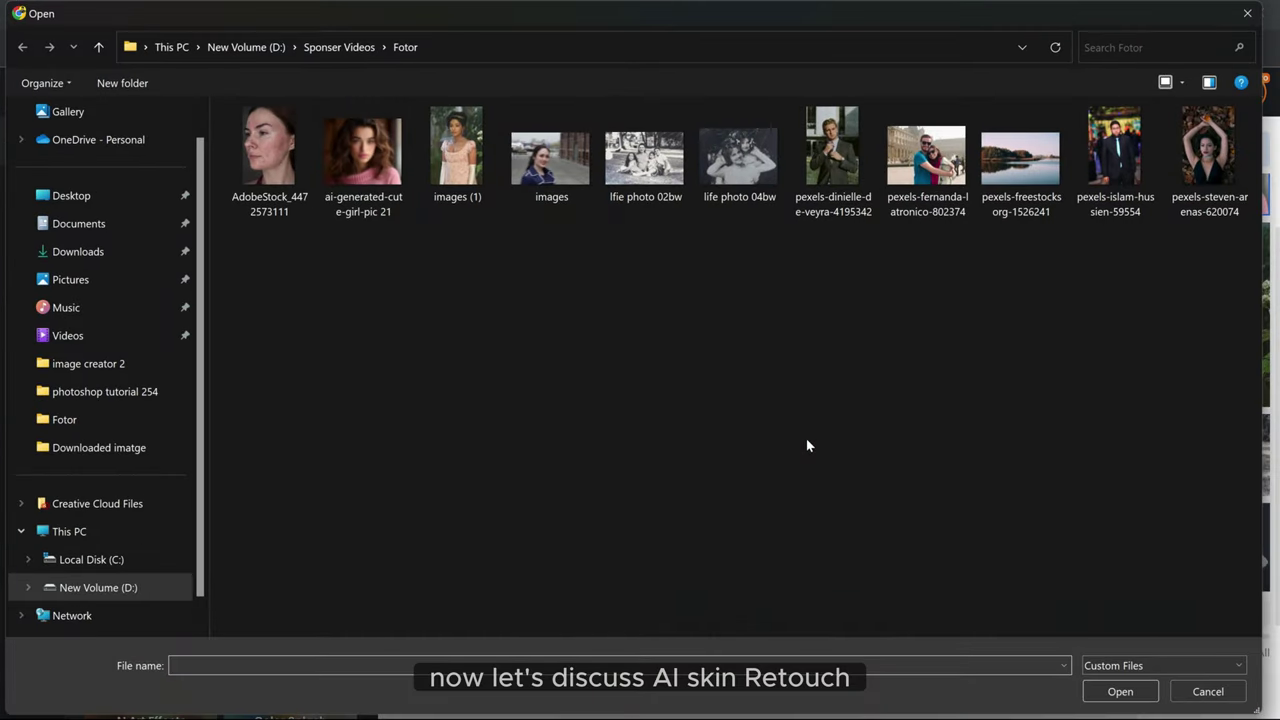
{"action": "left_click", "coordinate": [296, 164]}
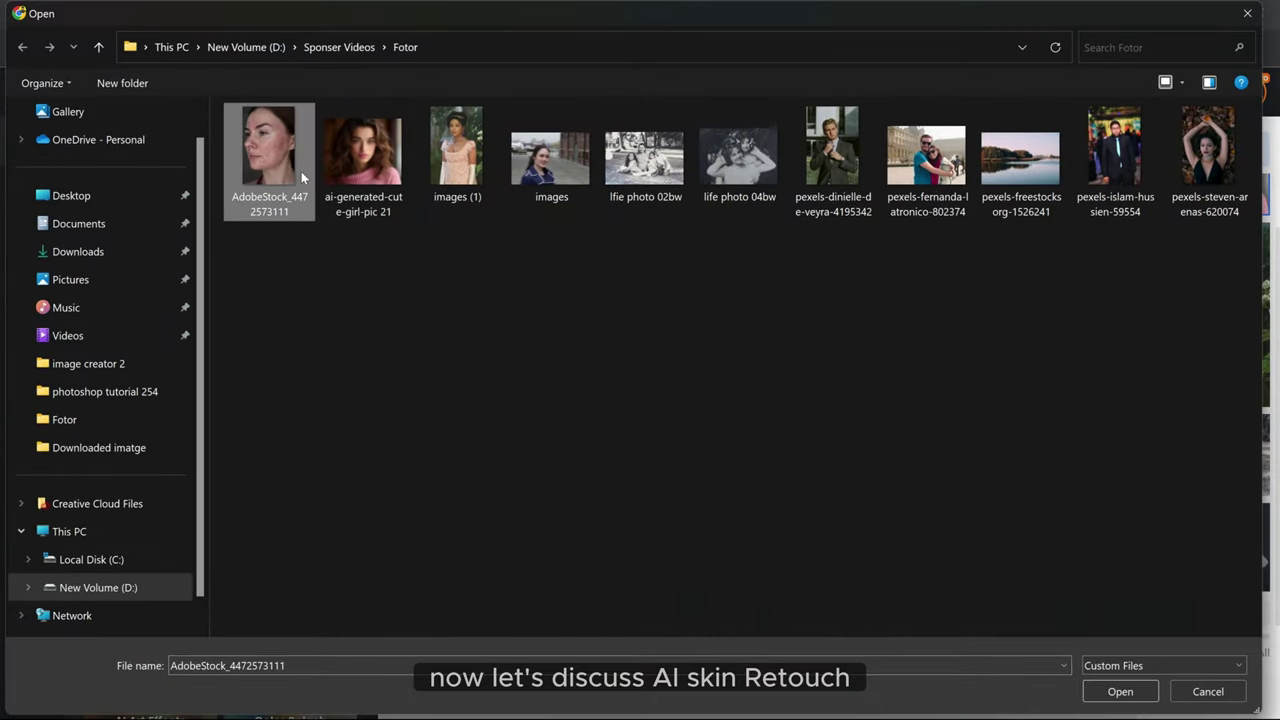
{"action": "left_click", "coordinate": [1118, 691]}
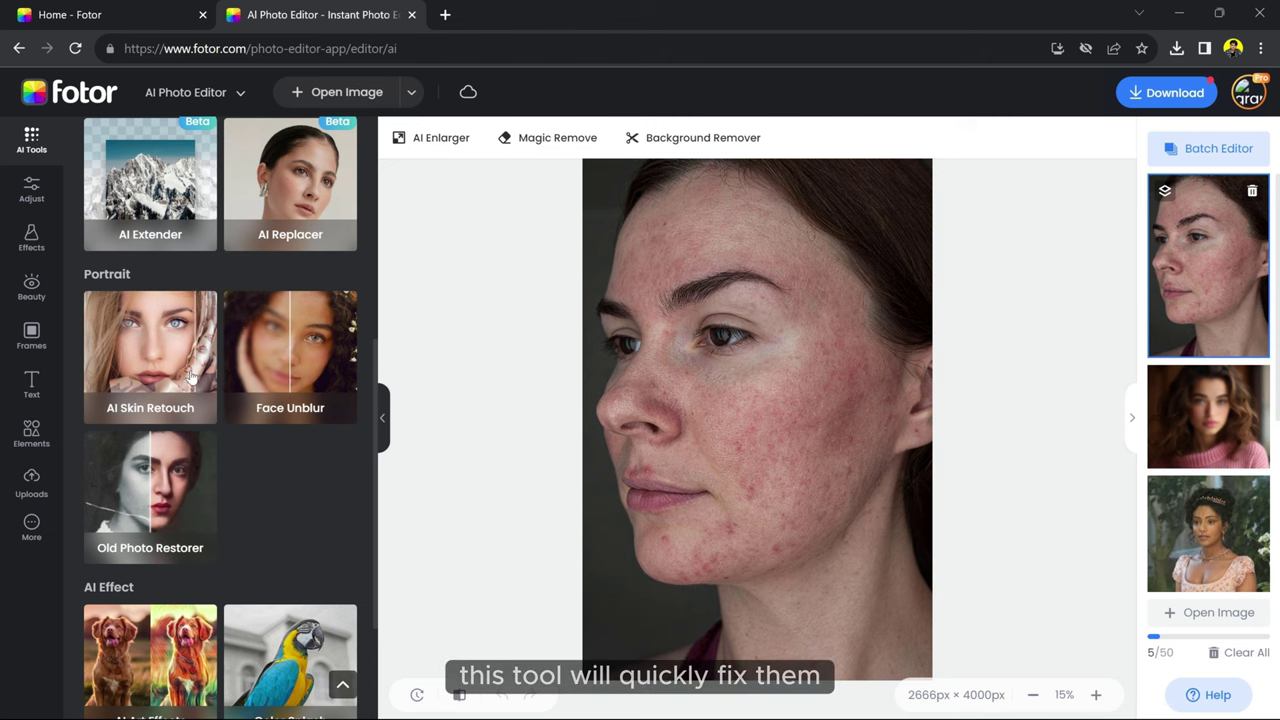
{"action": "left_click", "coordinate": [153, 372]}
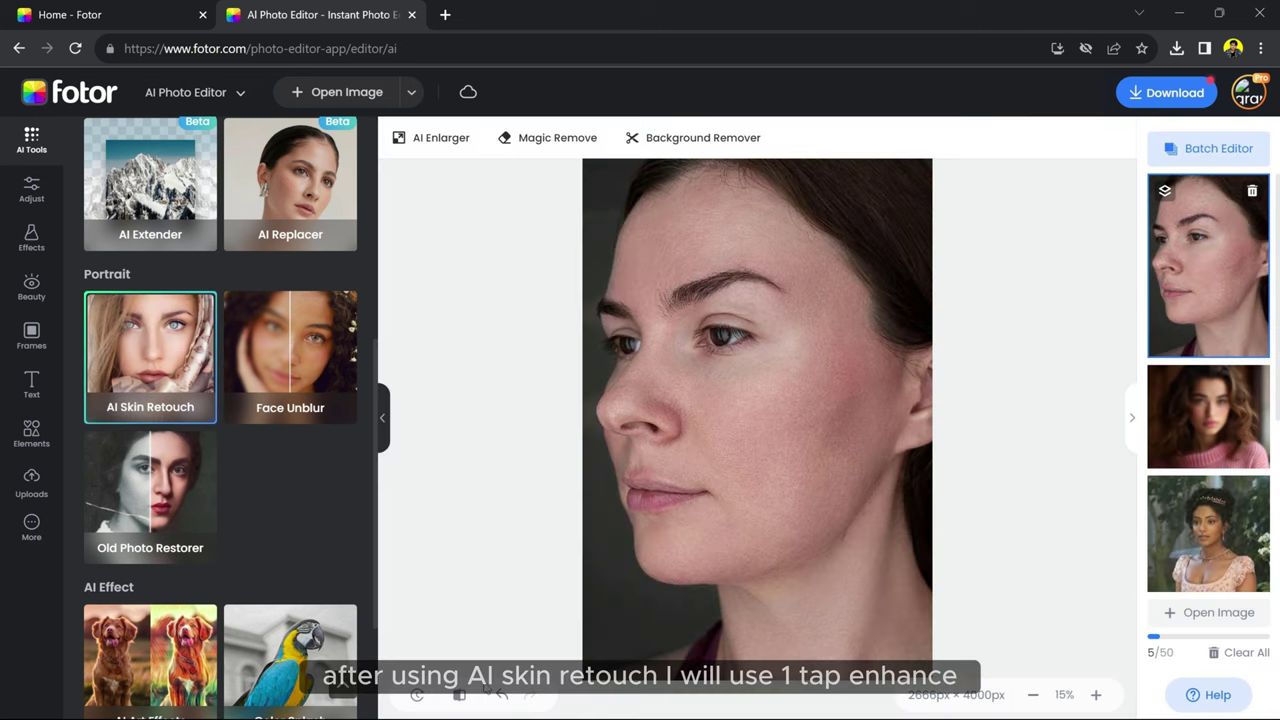
Compare the skin retouch, then brighten the portrait with 1-Tap Enhance and compare again.
{"action": "left_click", "coordinate": [462, 697]}
{"action": "scroll", "coordinate": [323, 463], "scroll_direction": "up", "scroll_amount": 5}
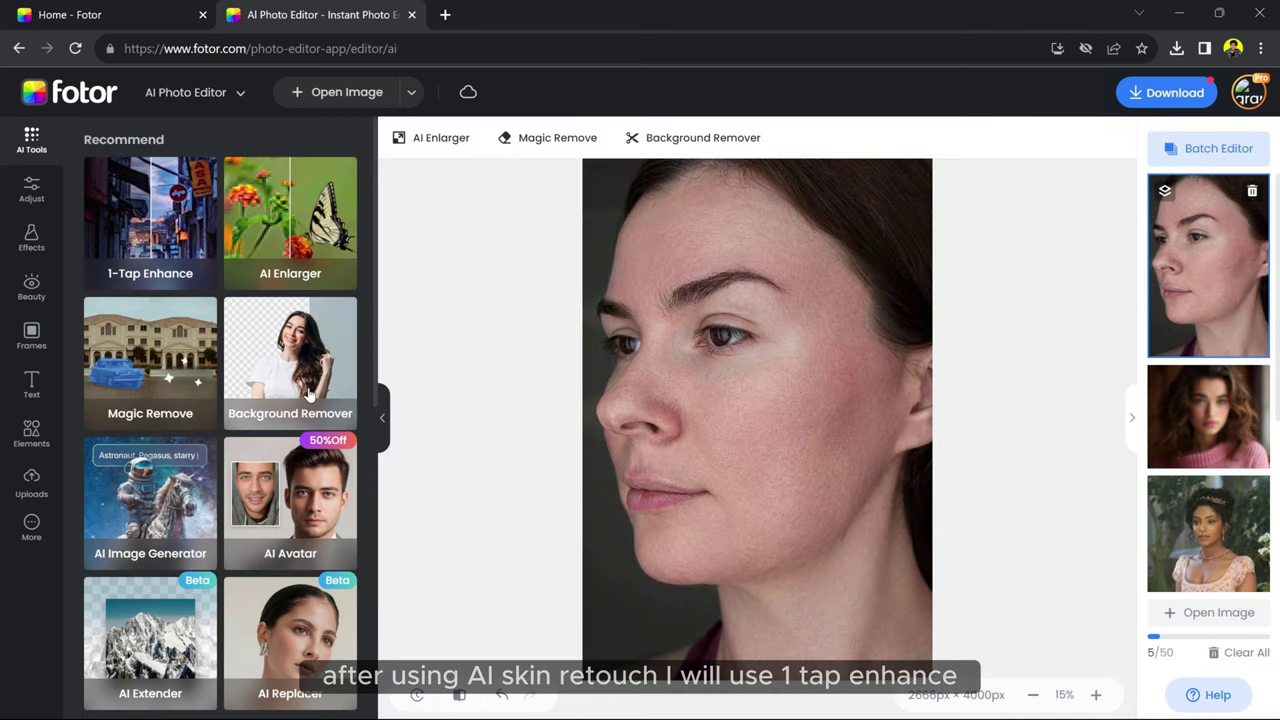
{"action": "left_click", "coordinate": [148, 245]}
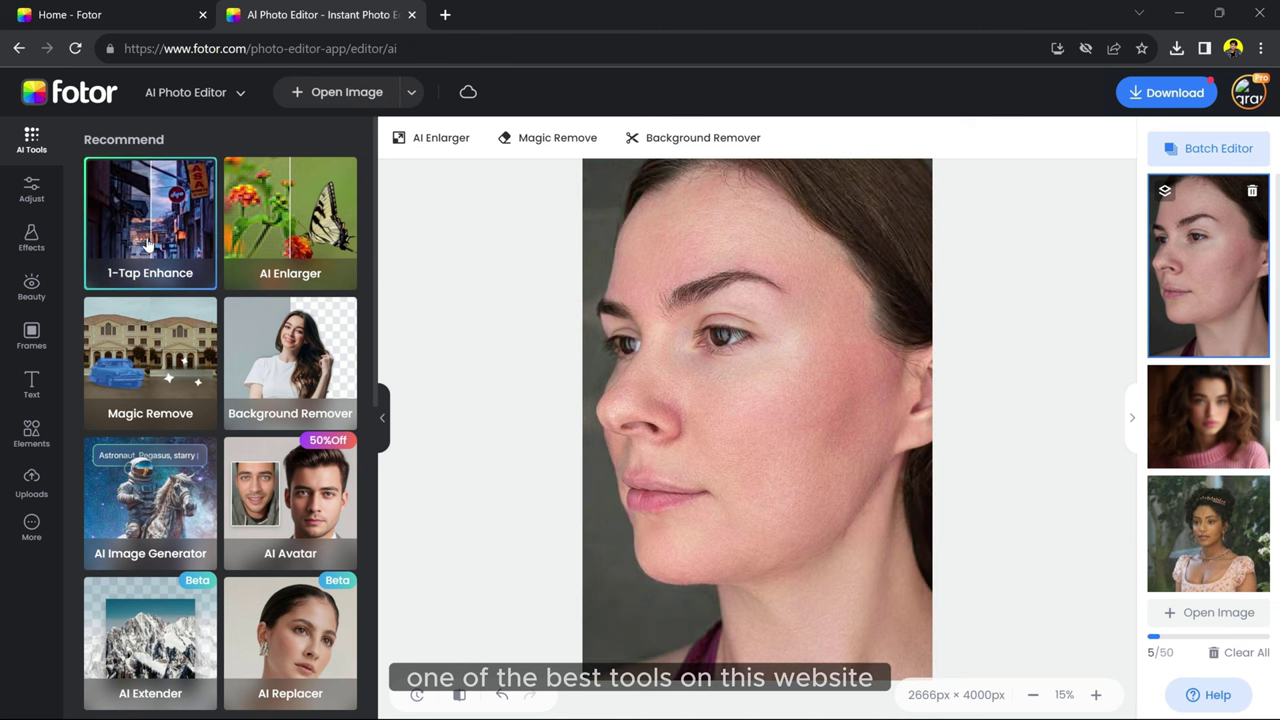
{"action": "left_click", "coordinate": [460, 697]}
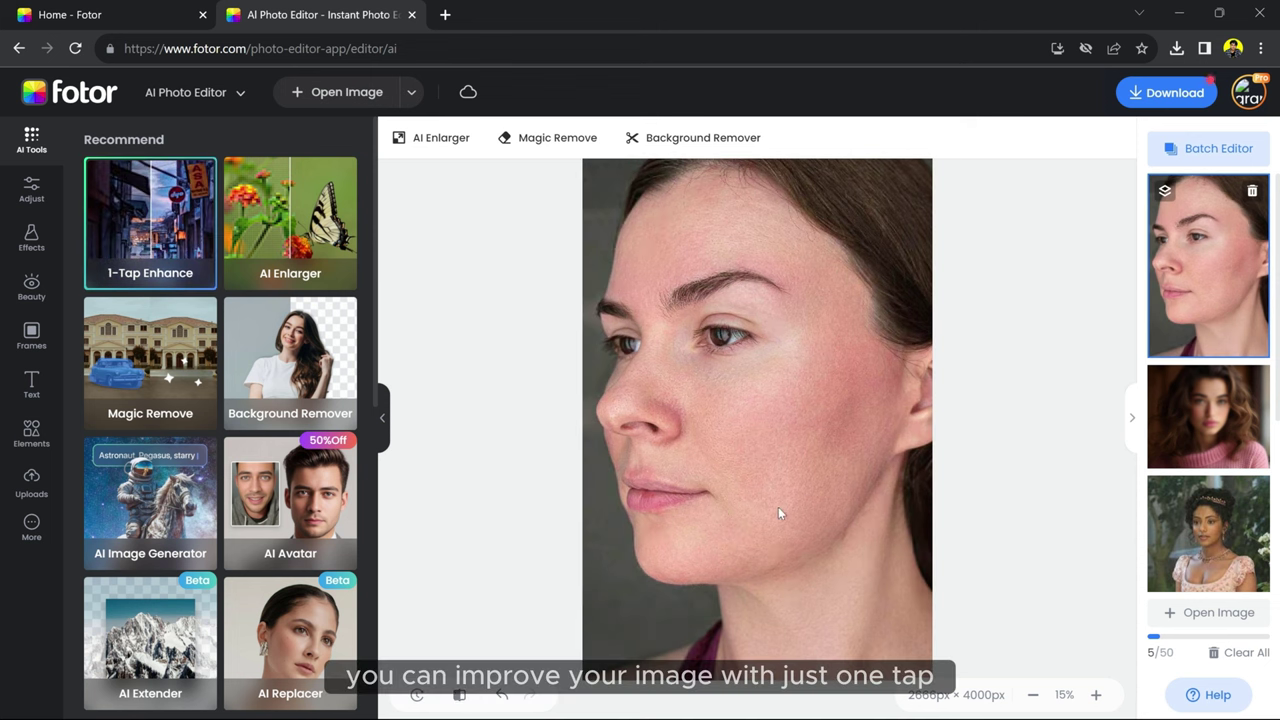
Discard edits and load the pexels photo of the couple at the Louvre.
{"action": "left_click", "coordinate": [1219, 614]}
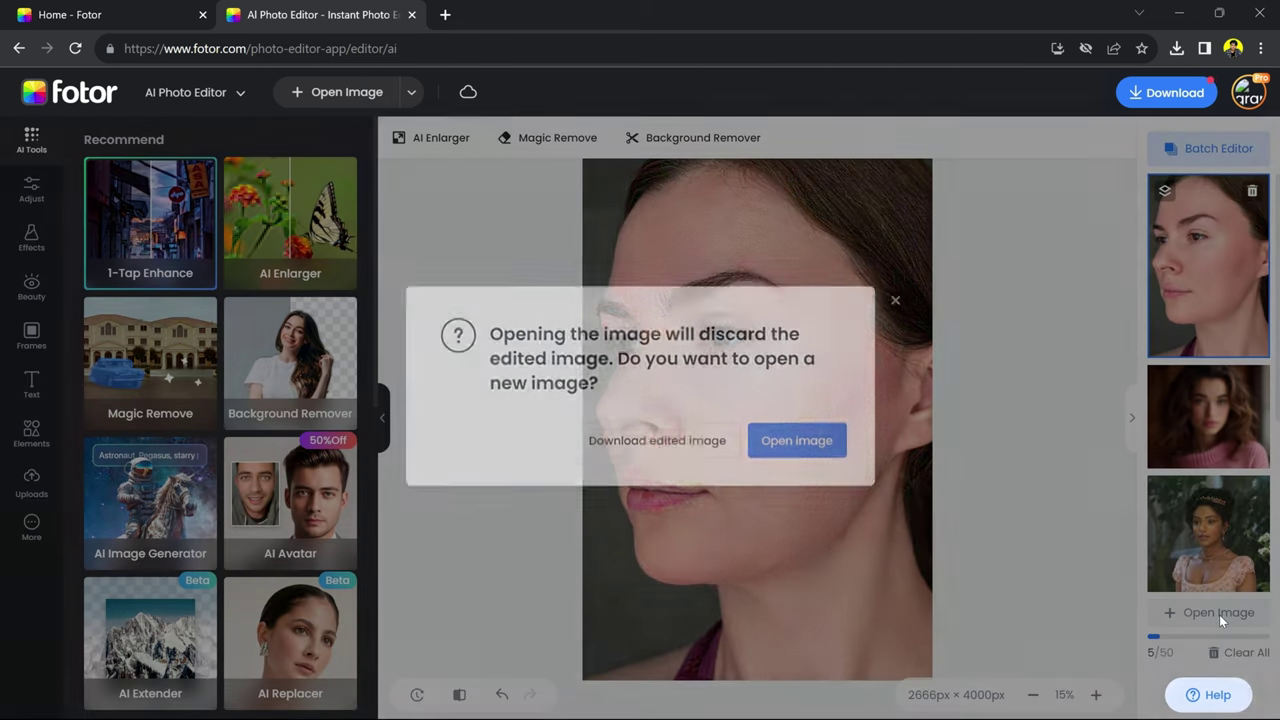
{"action": "left_click", "coordinate": [829, 456]}
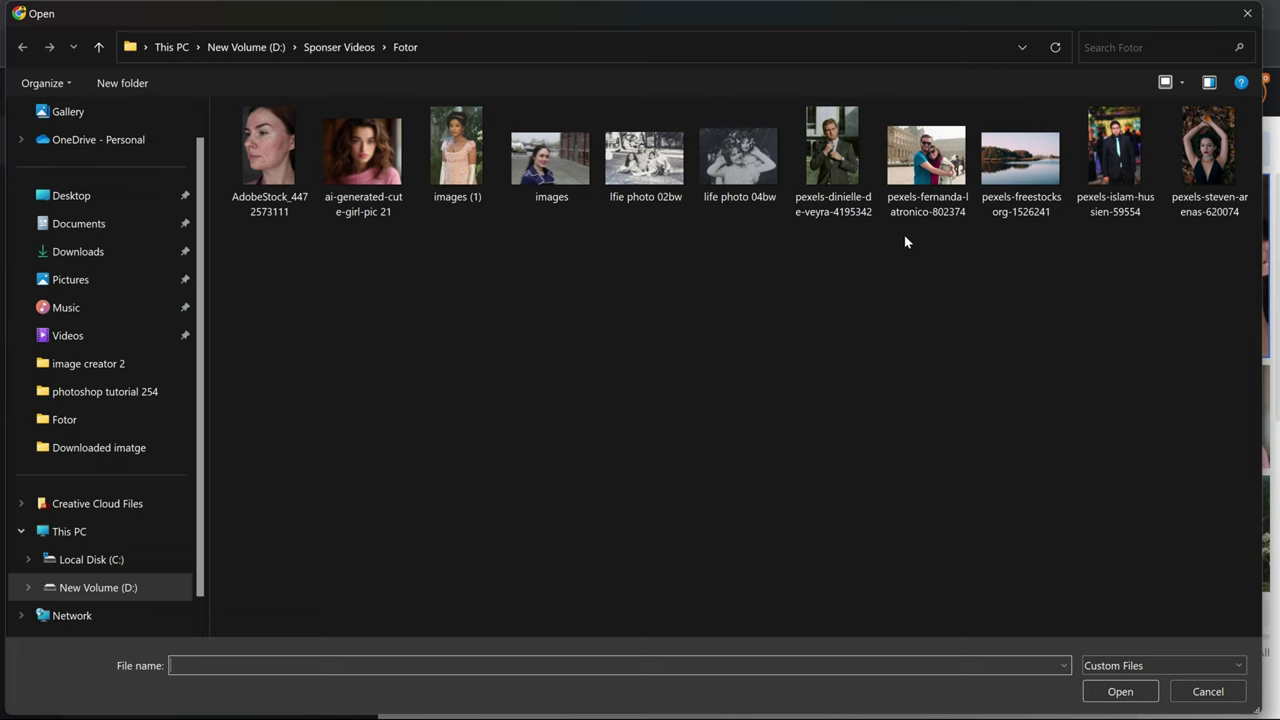
{"action": "left_click", "coordinate": [917, 184]}
{"action": "left_click", "coordinate": [1119, 692]}
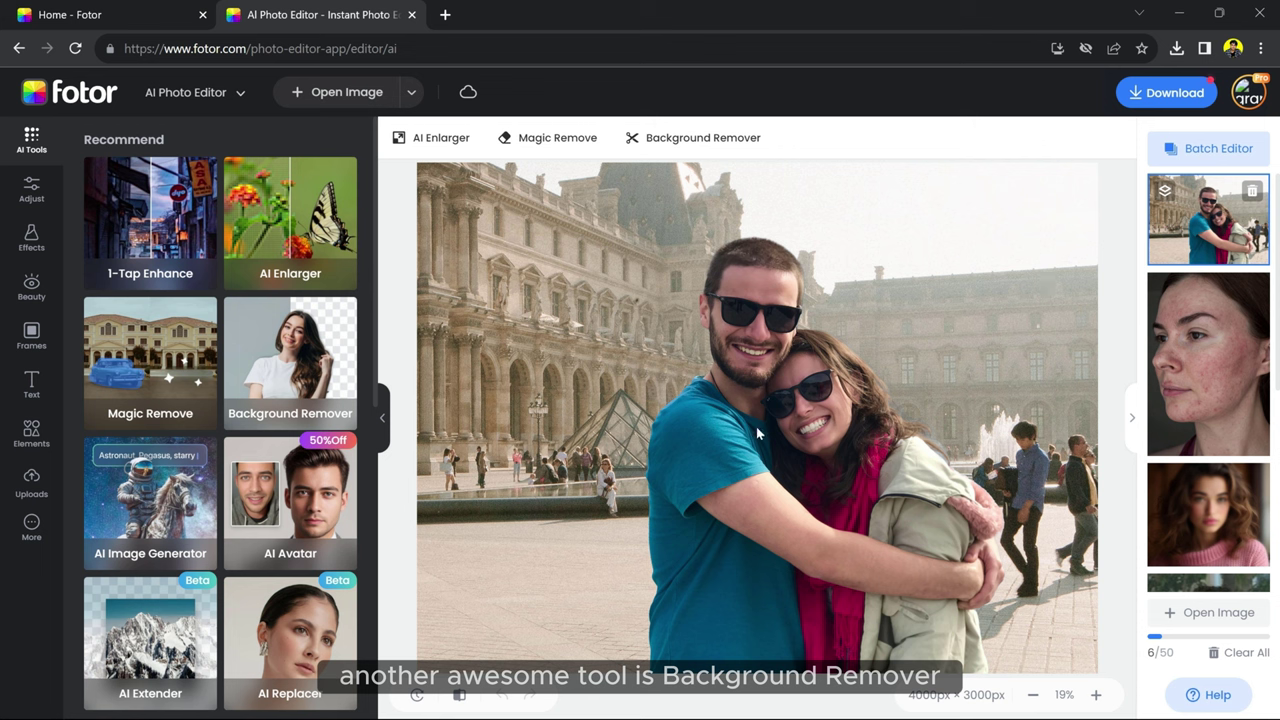
{"action": "mouse_move", "coordinate": [150, 222]}
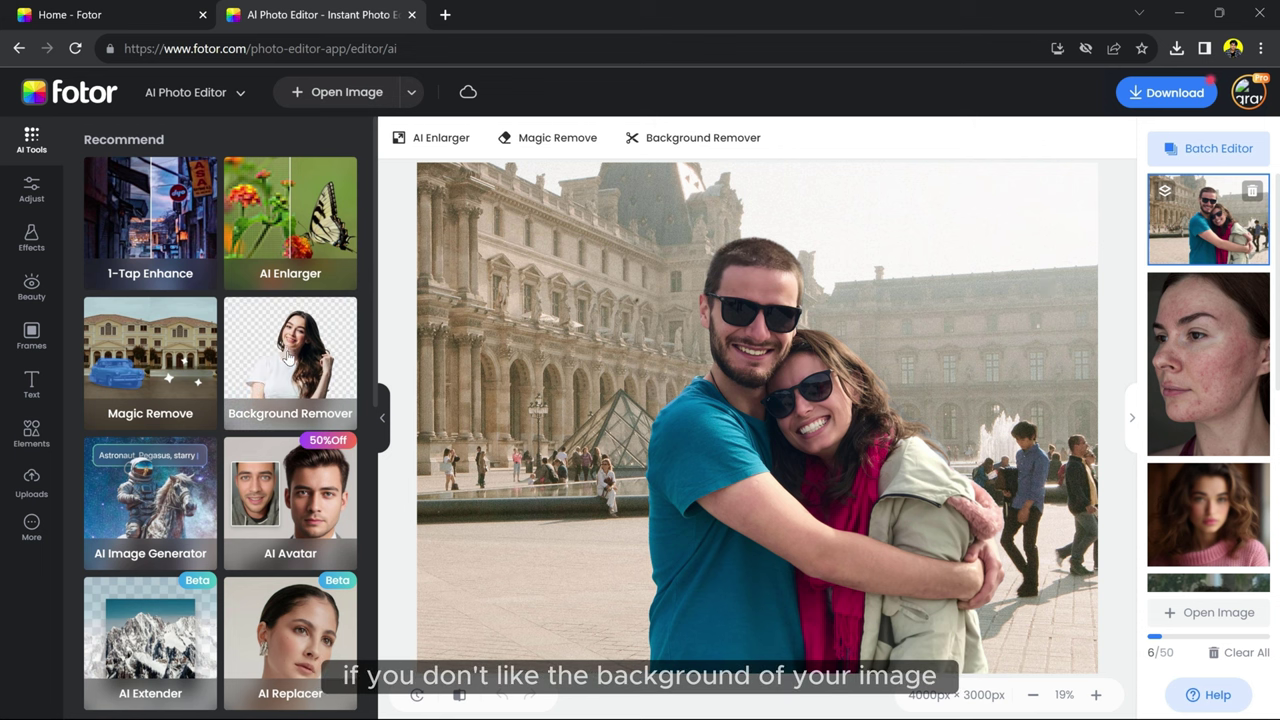
Cut out the couple with Background Remover and upload the freestocks lake photo as background.
{"action": "left_click", "coordinate": [287, 378]}
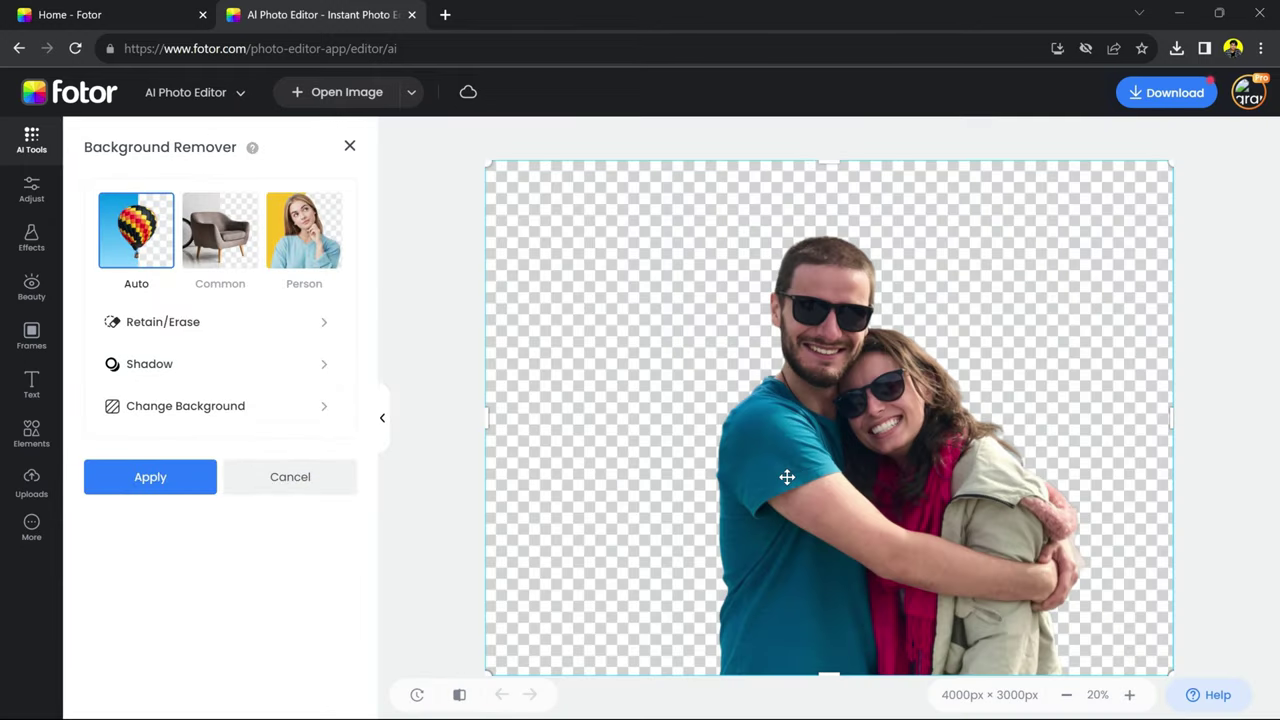
{"action": "left_click", "coordinate": [466, 701]}
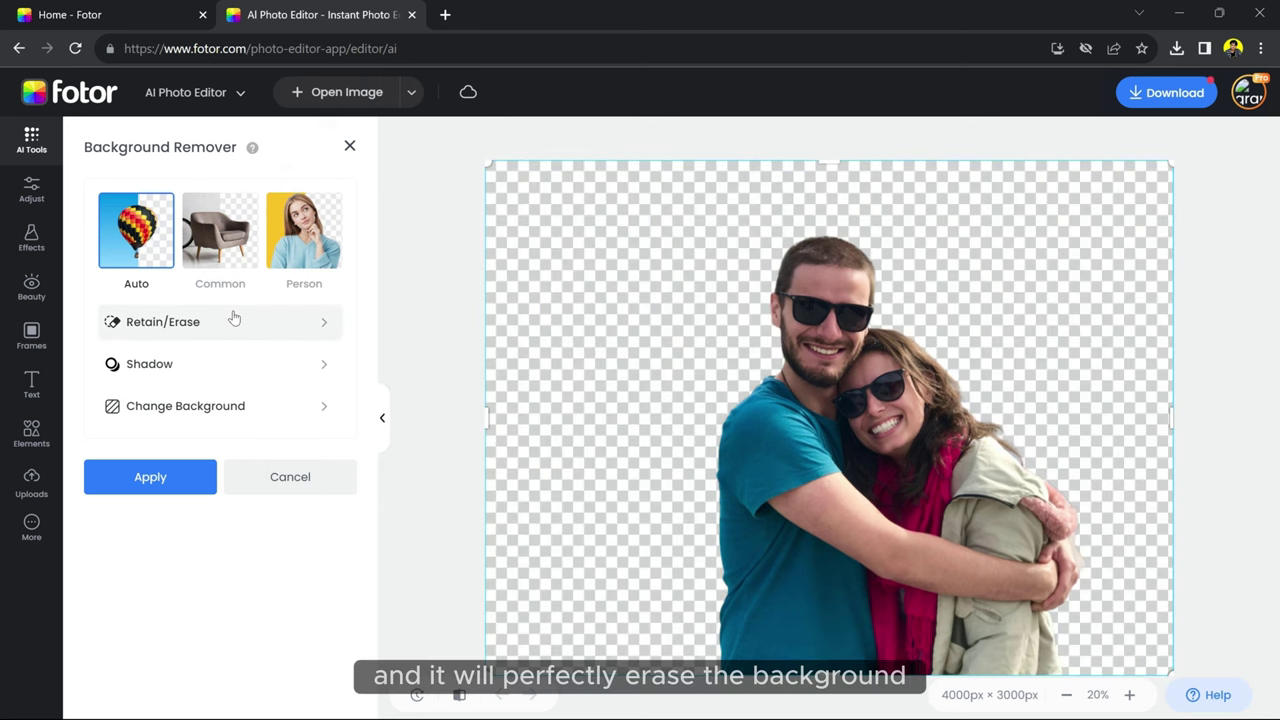
{"action": "left_click", "coordinate": [185, 406]}
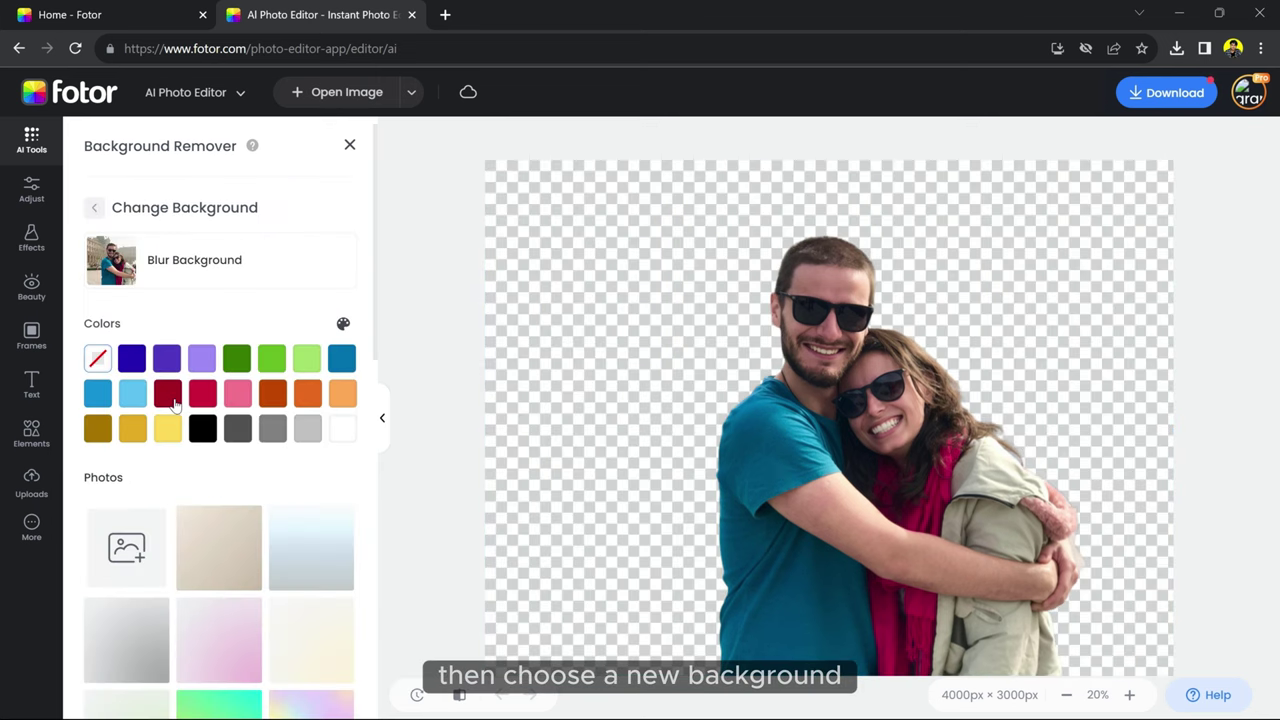
{"action": "left_click", "coordinate": [128, 550]}
{"action": "left_click", "coordinate": [1015, 160]}
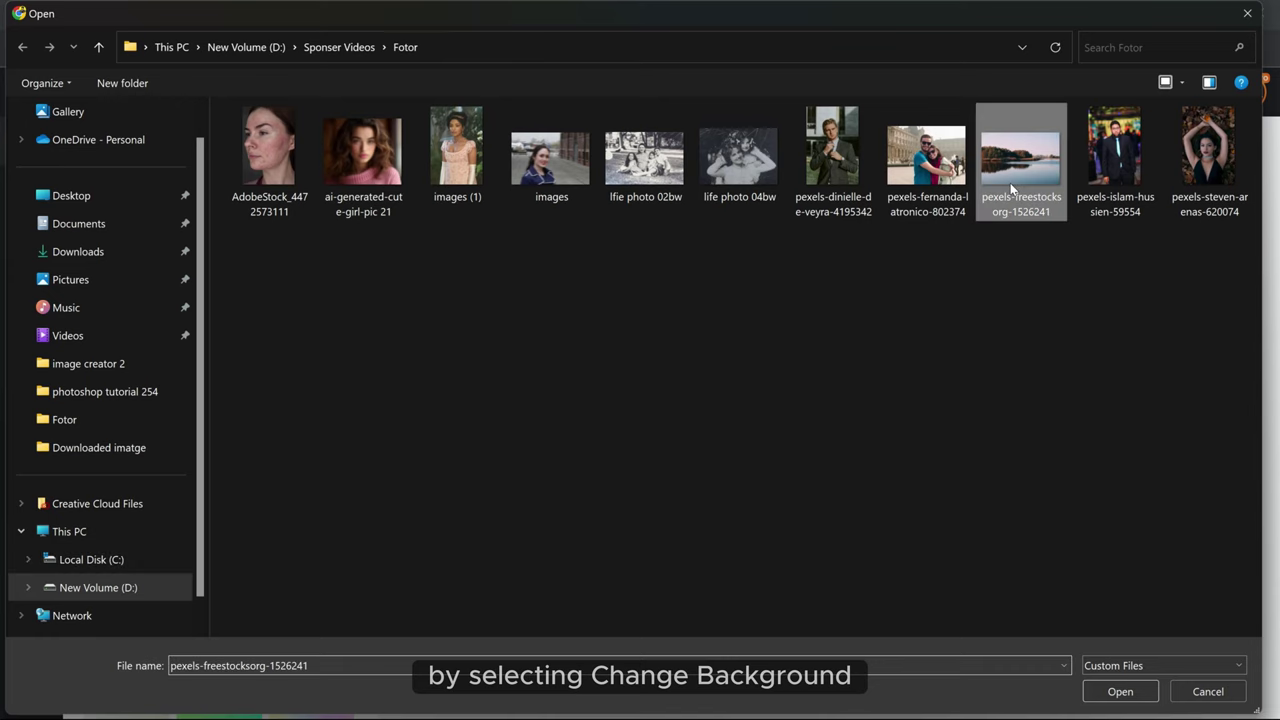
{"action": "left_click", "coordinate": [1119, 691]}
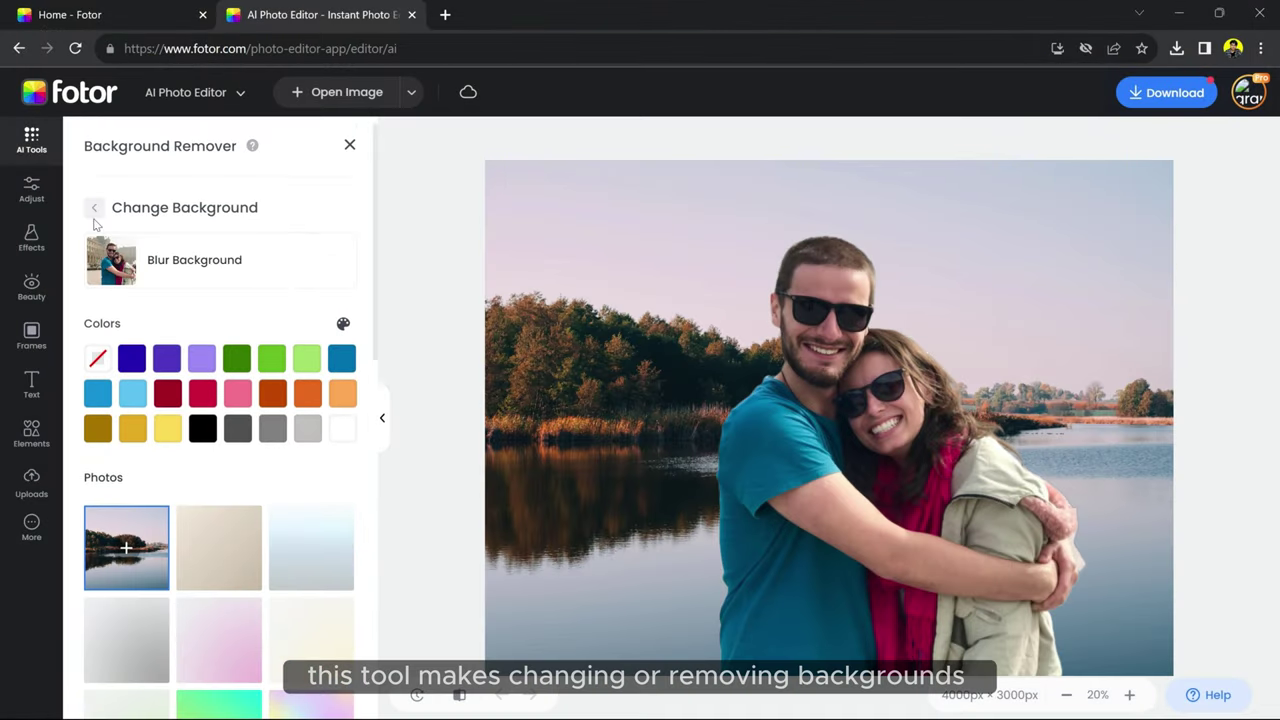
Apply the lake background and compare it against the original Louvre scene.
{"action": "left_click", "coordinate": [94, 212]}
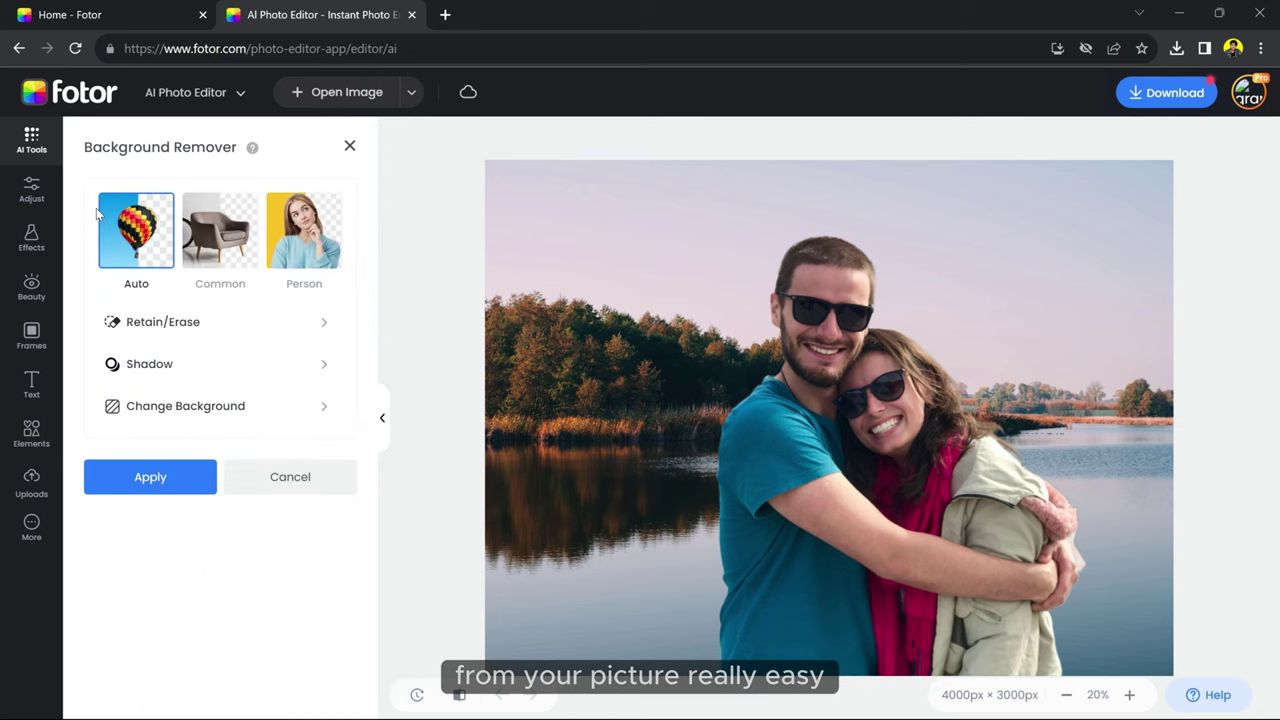
{"action": "left_click", "coordinate": [148, 480]}
{"action": "left_click", "coordinate": [459, 695]}
{"action": "left_click", "coordinate": [459, 695]}
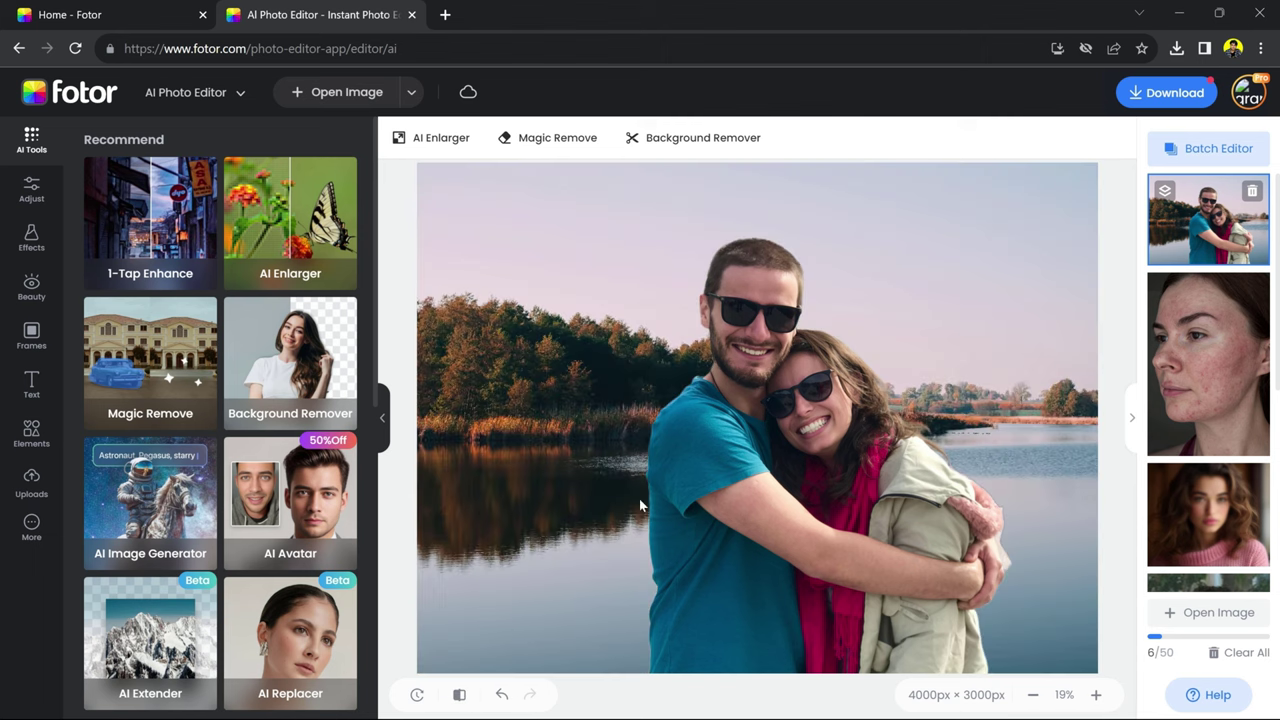
Discard edits and load the pexels-steven-arenas photo of the woman on leaves.
{"action": "left_click", "coordinate": [1208, 612]}
{"action": "left_click", "coordinate": [825, 449]}
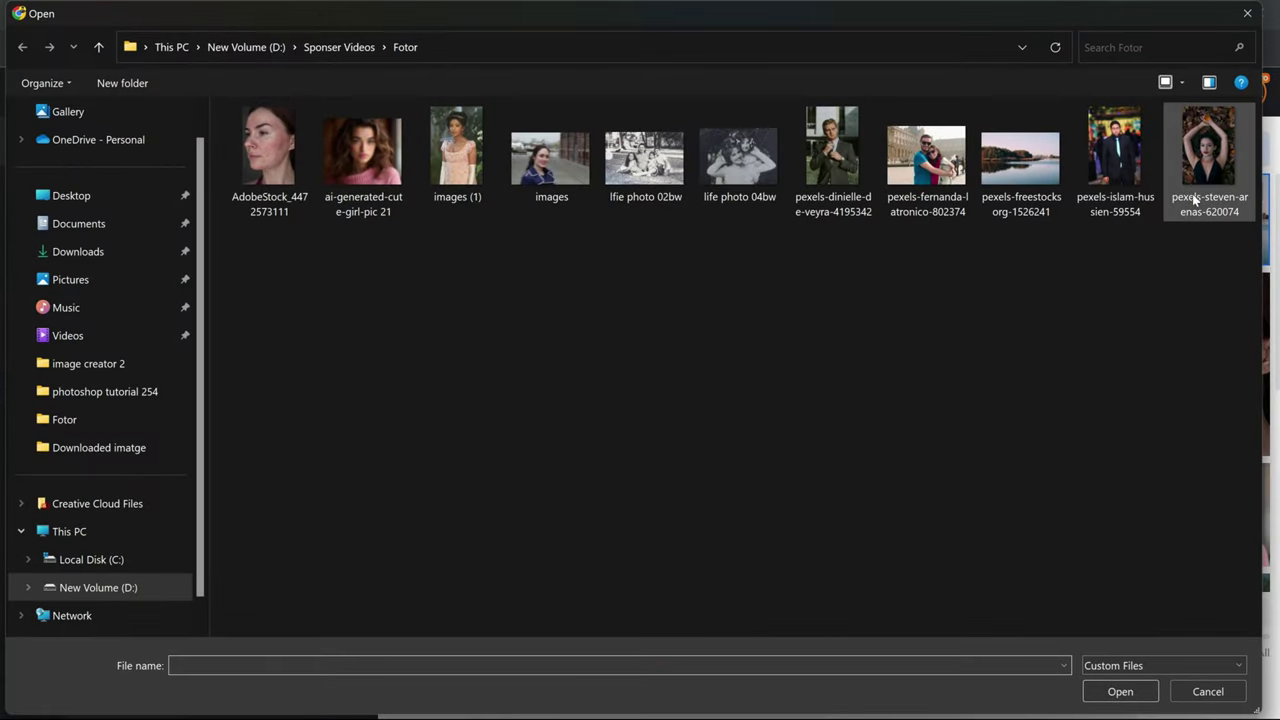
{"action": "left_click", "coordinate": [1203, 200]}
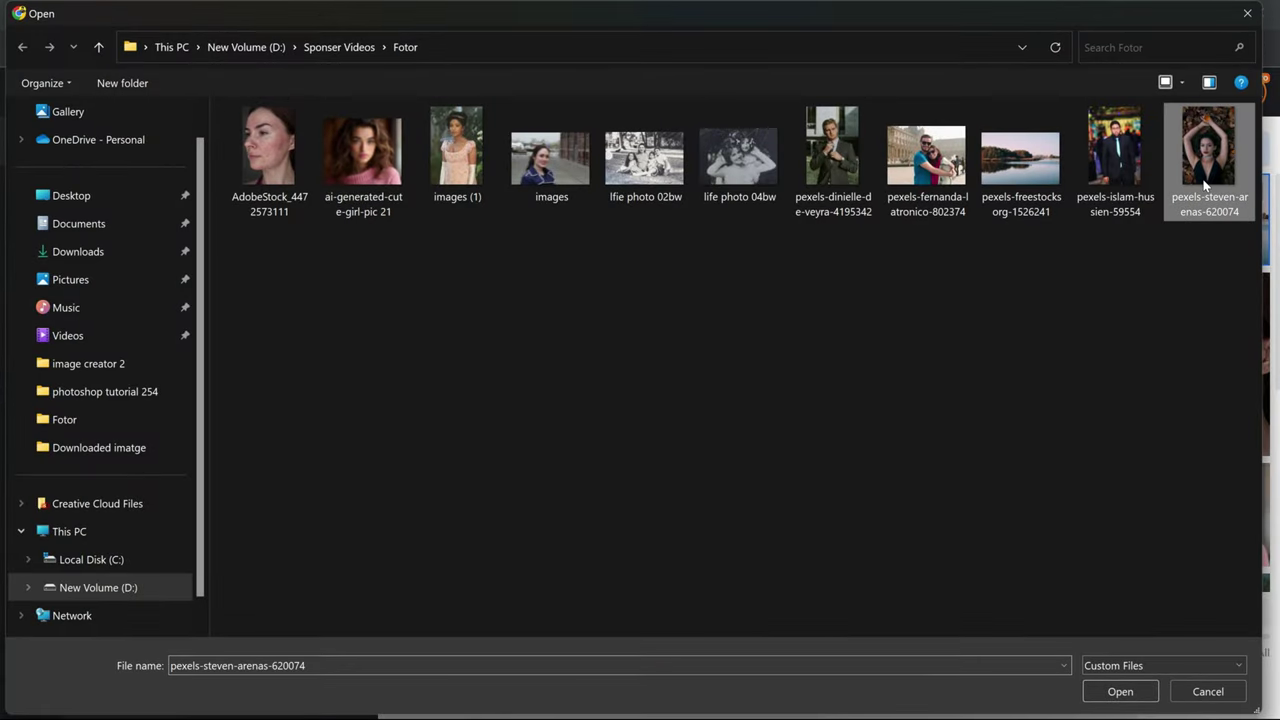
{"action": "left_click", "coordinate": [1118, 690]}
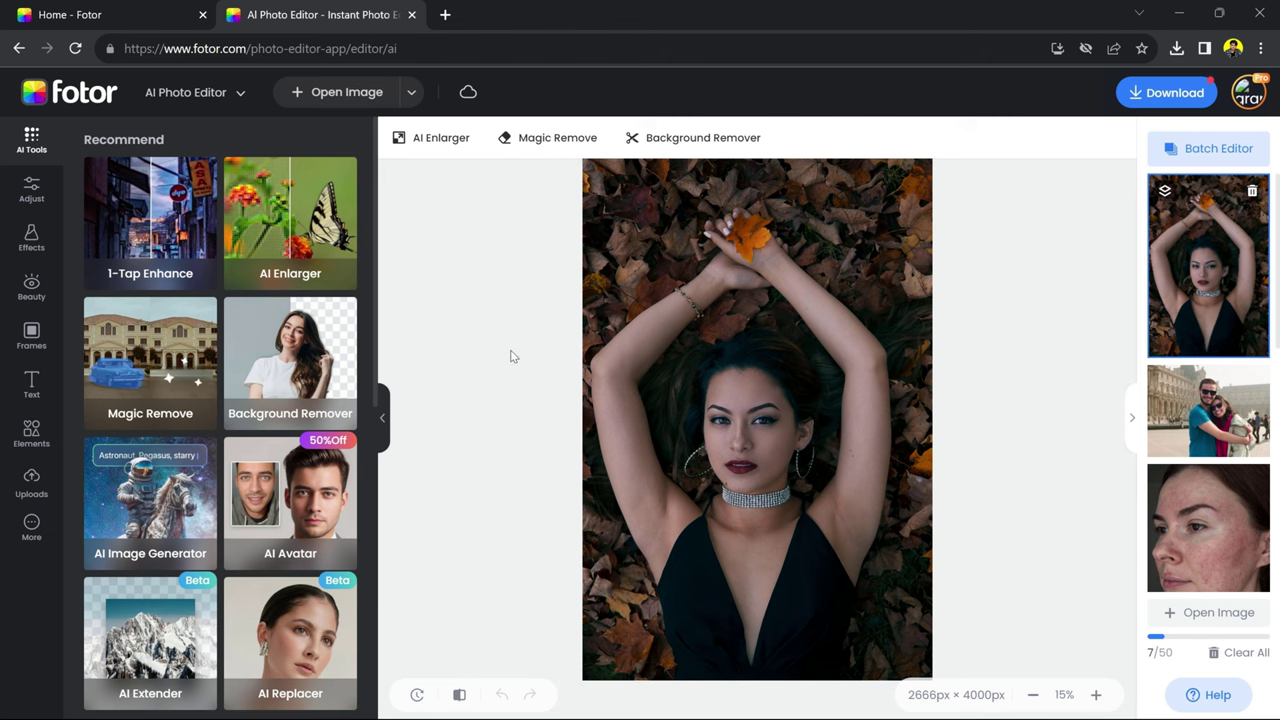
In AI Extender, shrink the photo and move it to the top of the frame.
{"action": "scroll", "coordinate": [127, 654], "scroll_direction": "down", "scroll_amount": 2}
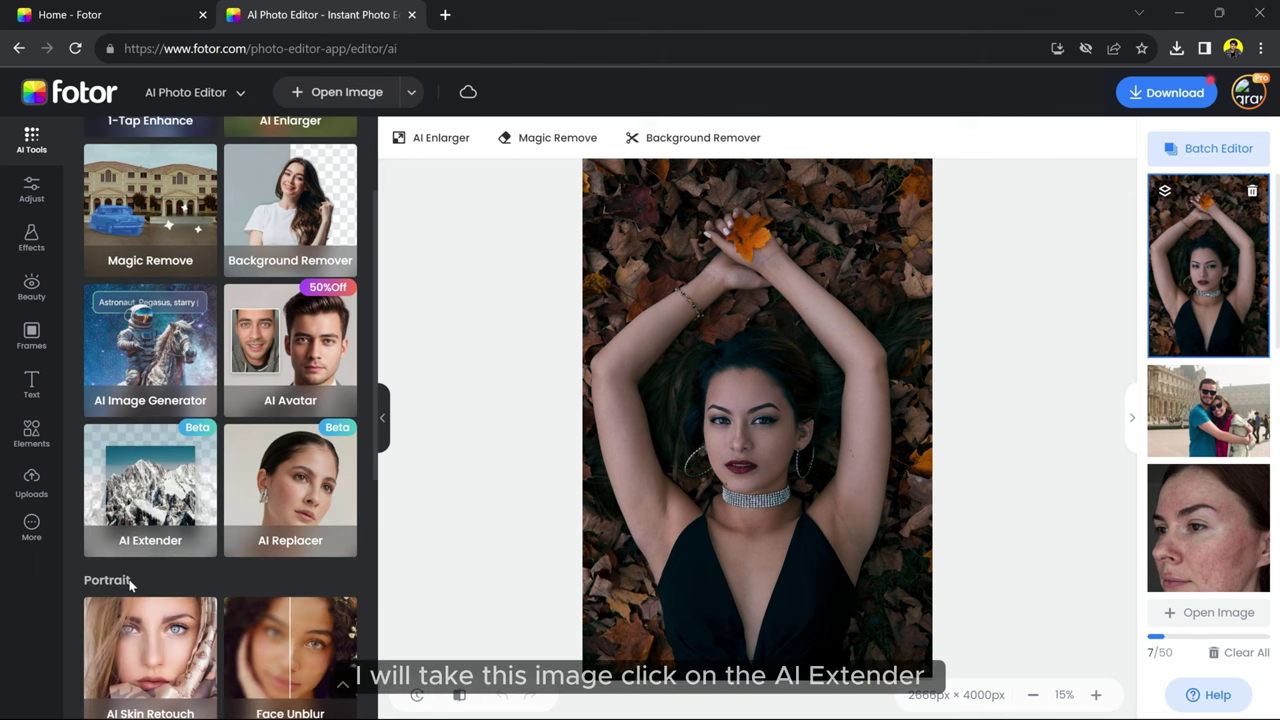
{"action": "left_click", "coordinate": [158, 516]}
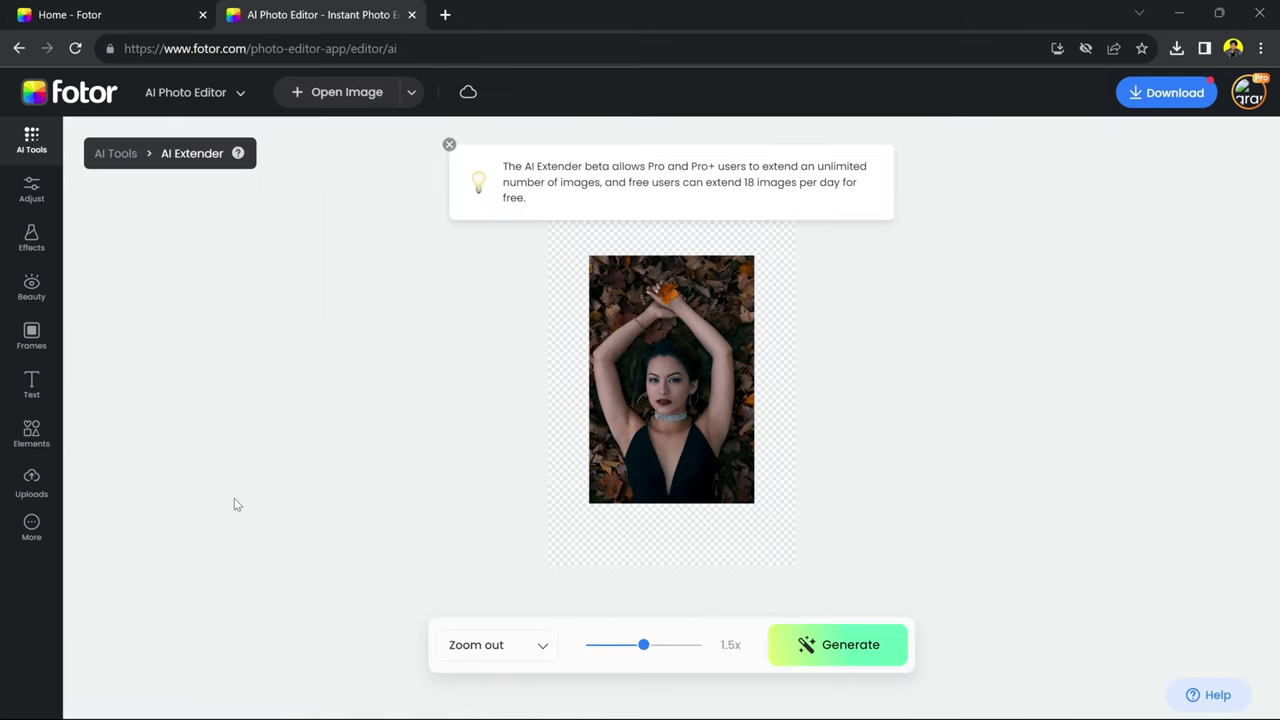
{"action": "left_click", "coordinate": [450, 145]}
{"action": "left_click_drag", "start_coordinate": [663, 297], "coordinate": [665, 237]}
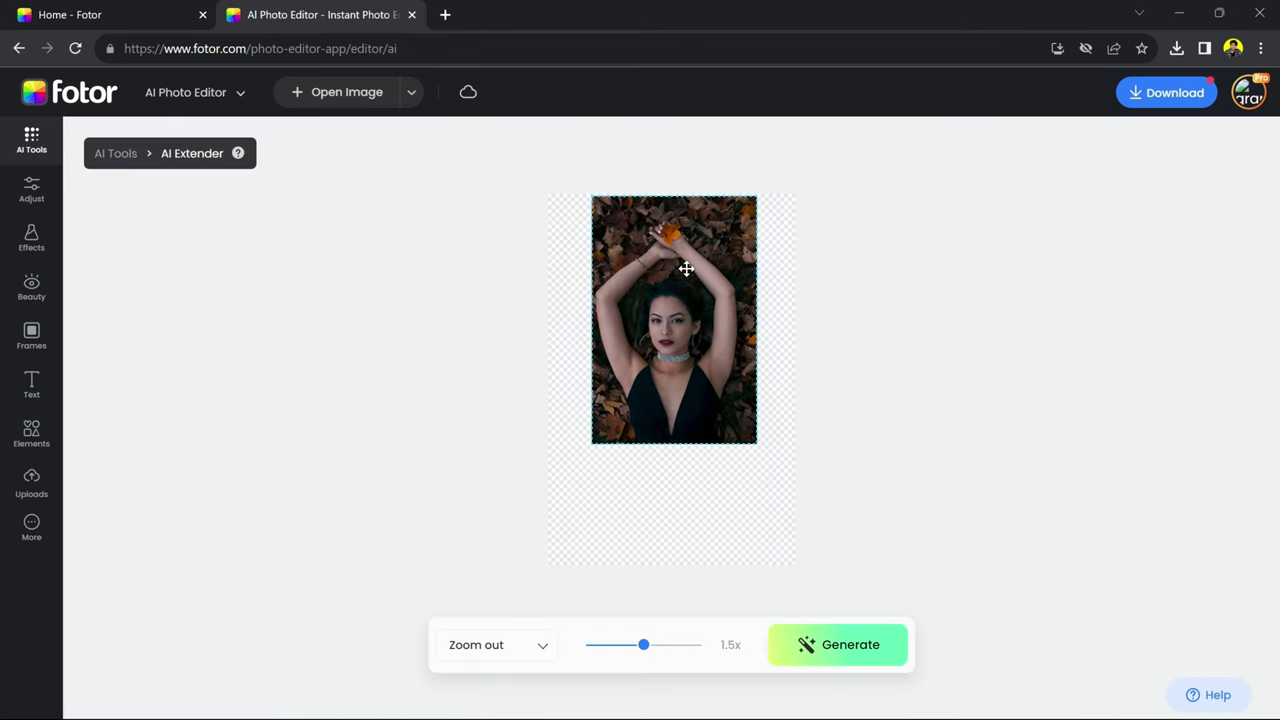
{"action": "left_click_drag", "start_coordinate": [594, 440], "coordinate": [614, 414]}
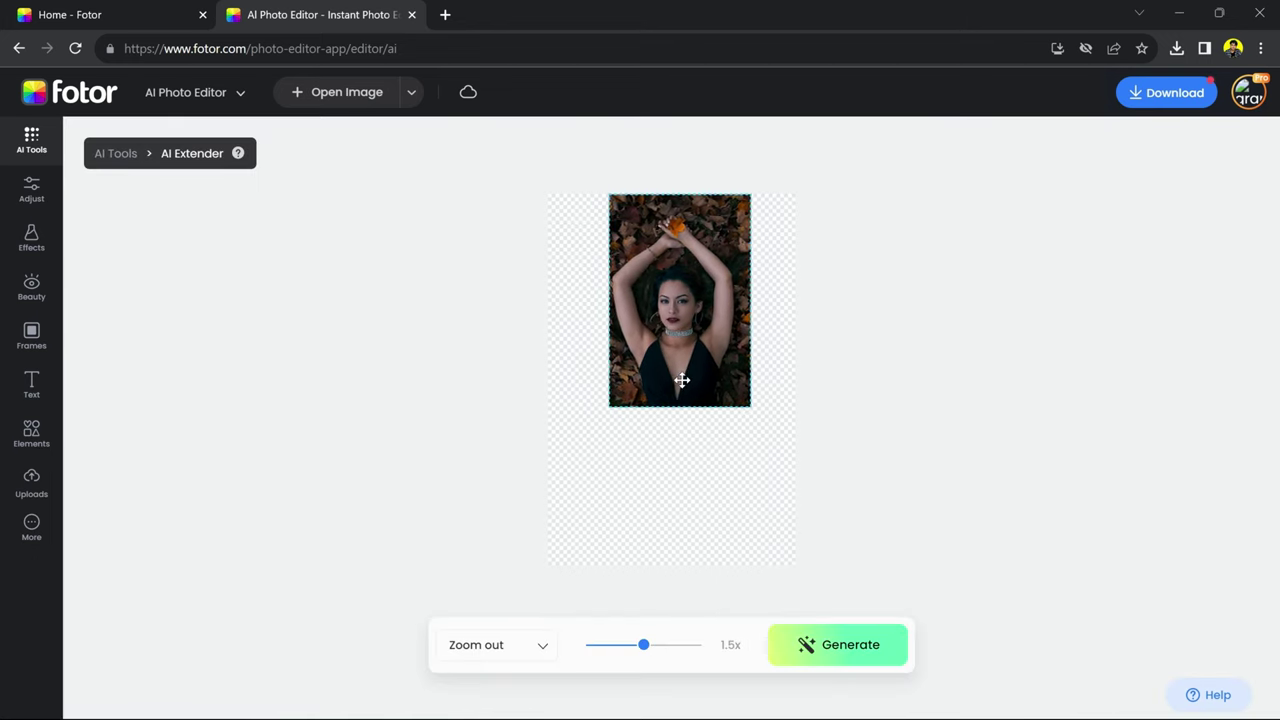
{"action": "left_click_drag", "start_coordinate": [676, 380], "coordinate": [675, 380]}
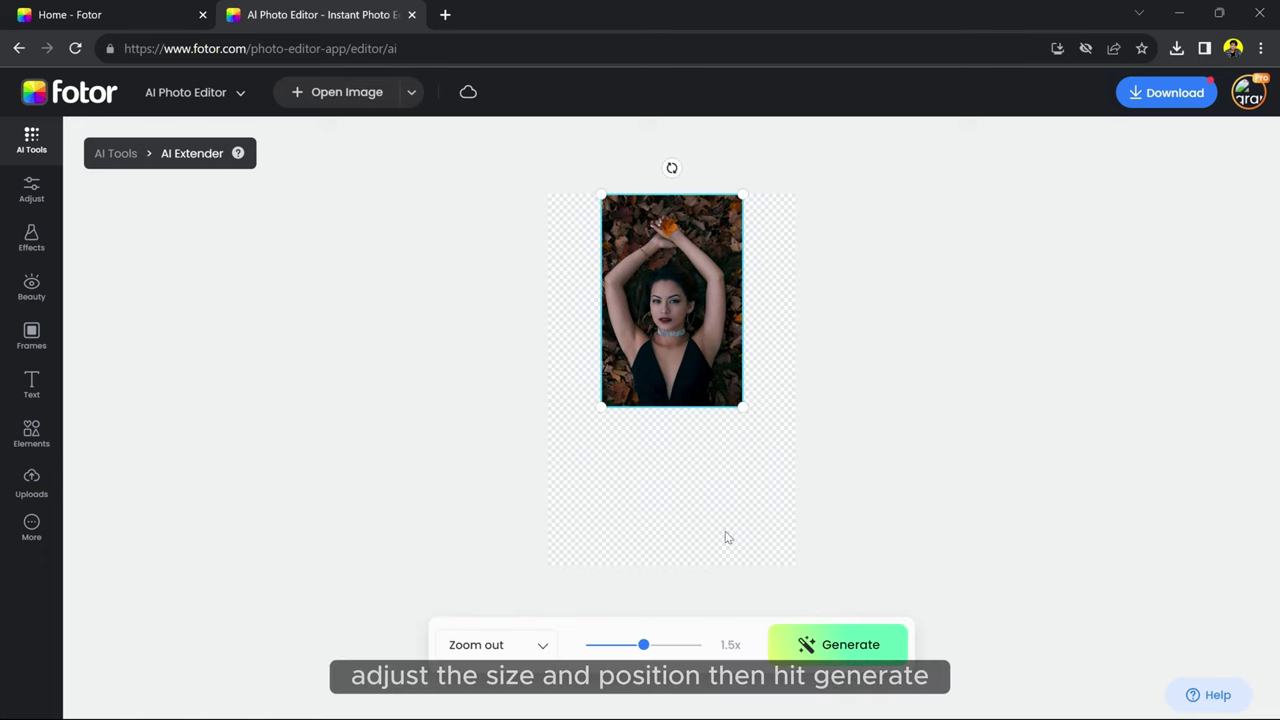
Generate the extensions, choose the second result, and apply it.
{"action": "left_click", "coordinate": [838, 644]}
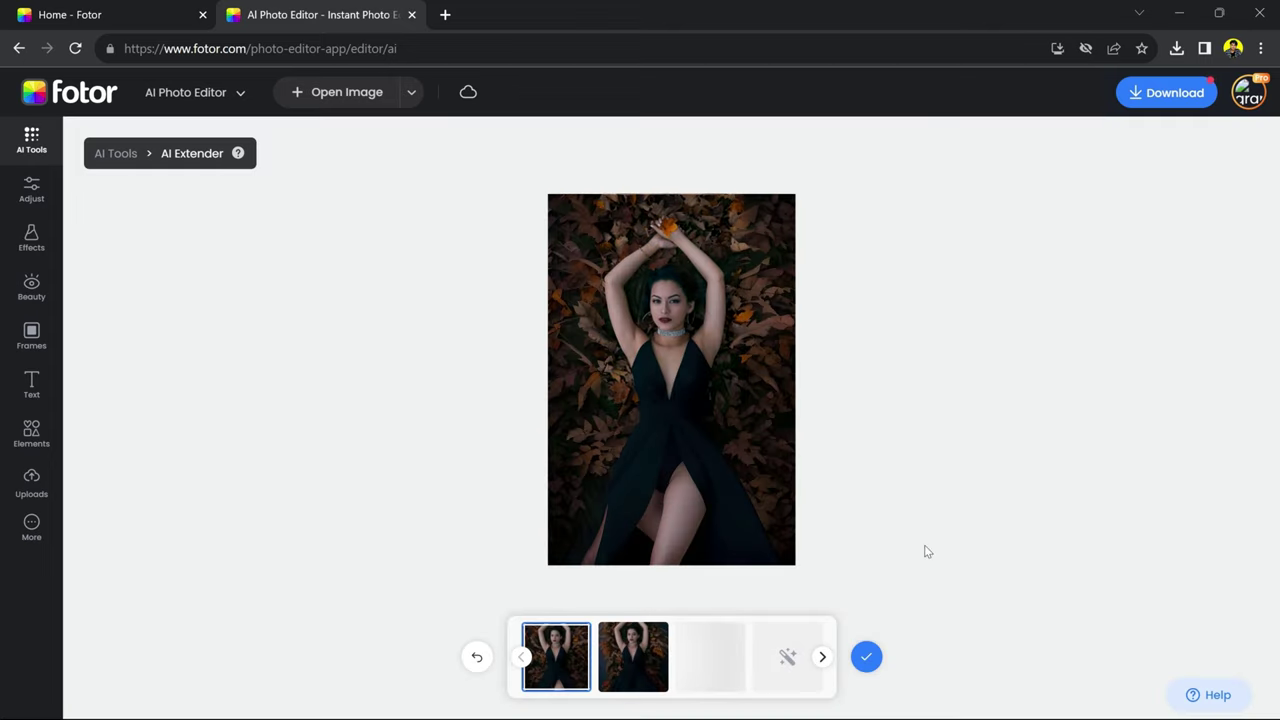
{"action": "left_click", "coordinate": [710, 657]}
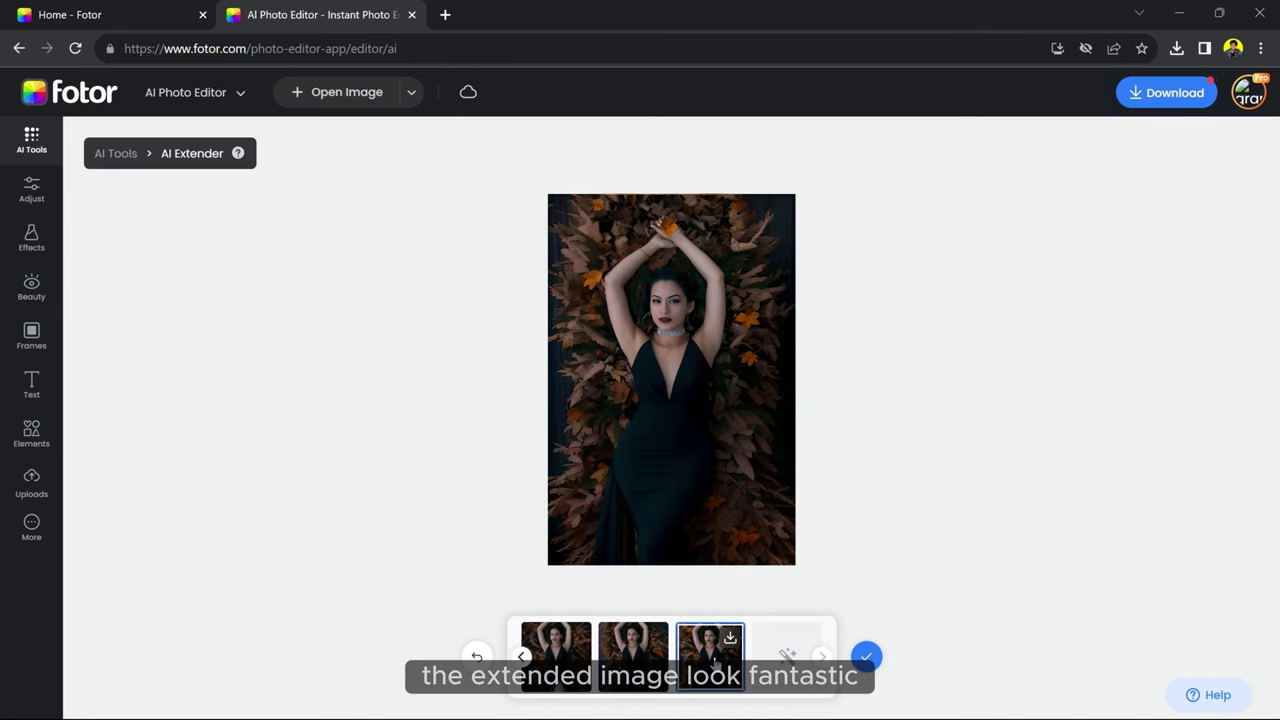
{"action": "left_click", "coordinate": [633, 650]}
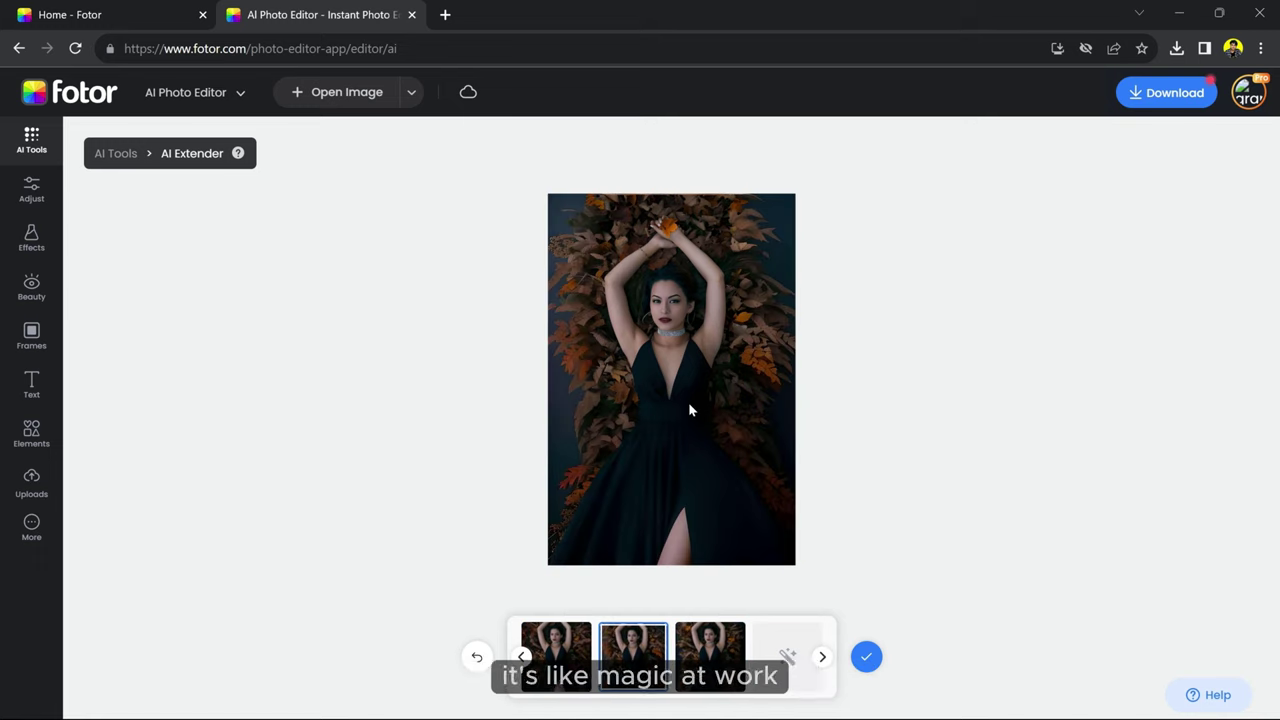
{"action": "left_click", "coordinate": [865, 656]}
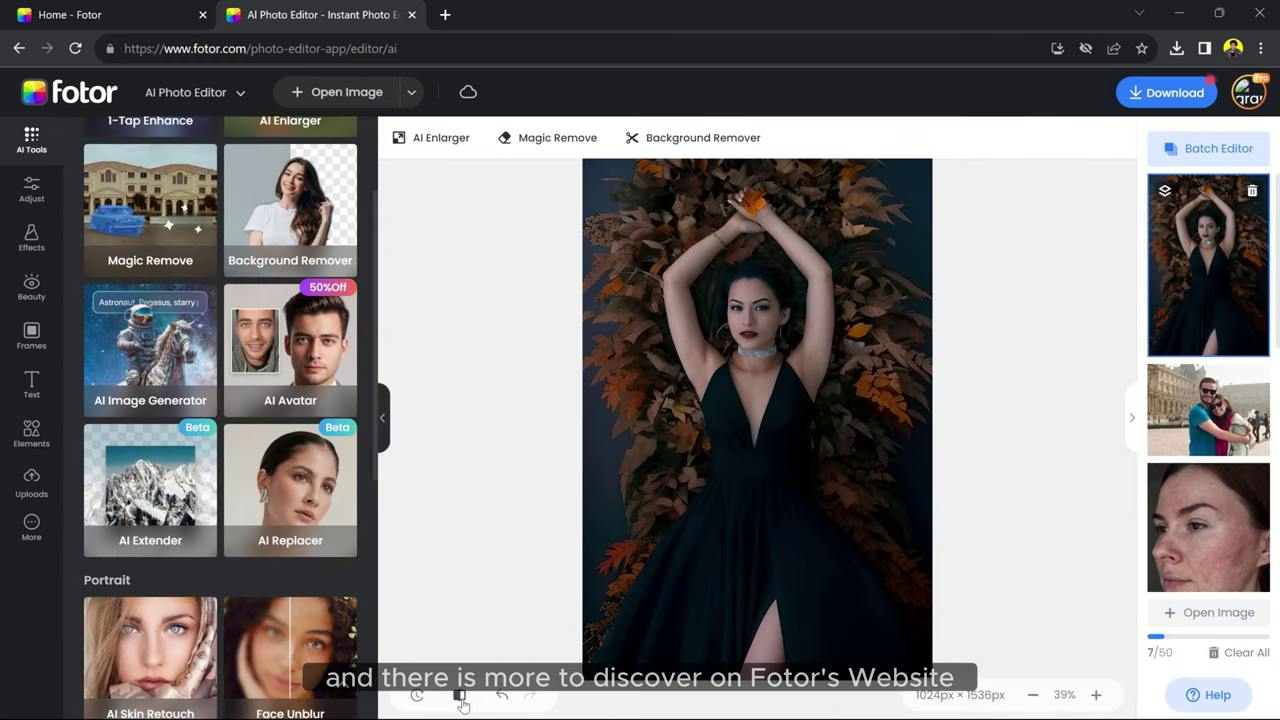
Compare the extended photo with the original unextended one and browse the AI Tools list.
{"action": "left_click", "coordinate": [459, 695]}
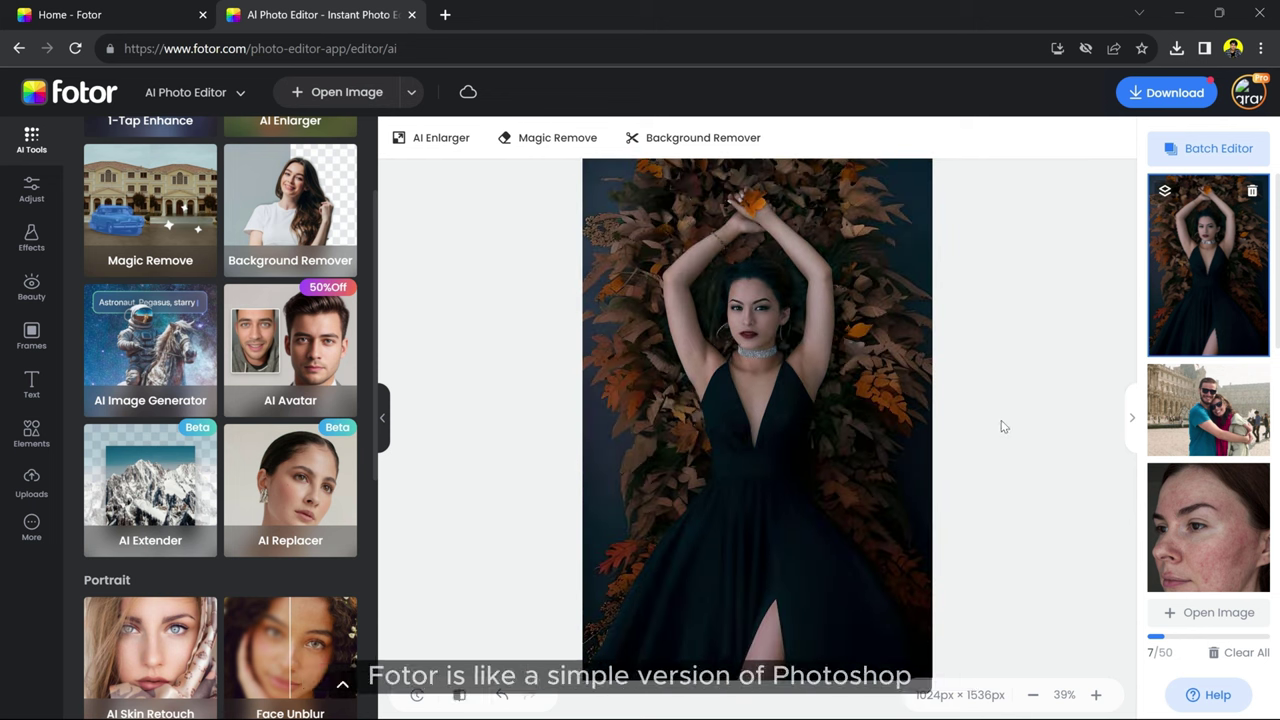
{"action": "scroll", "coordinate": [290, 350], "scroll_direction": "up", "scroll_amount": 2}
{"action": "scroll", "coordinate": [290, 350], "scroll_direction": "down", "scroll_amount": 2}
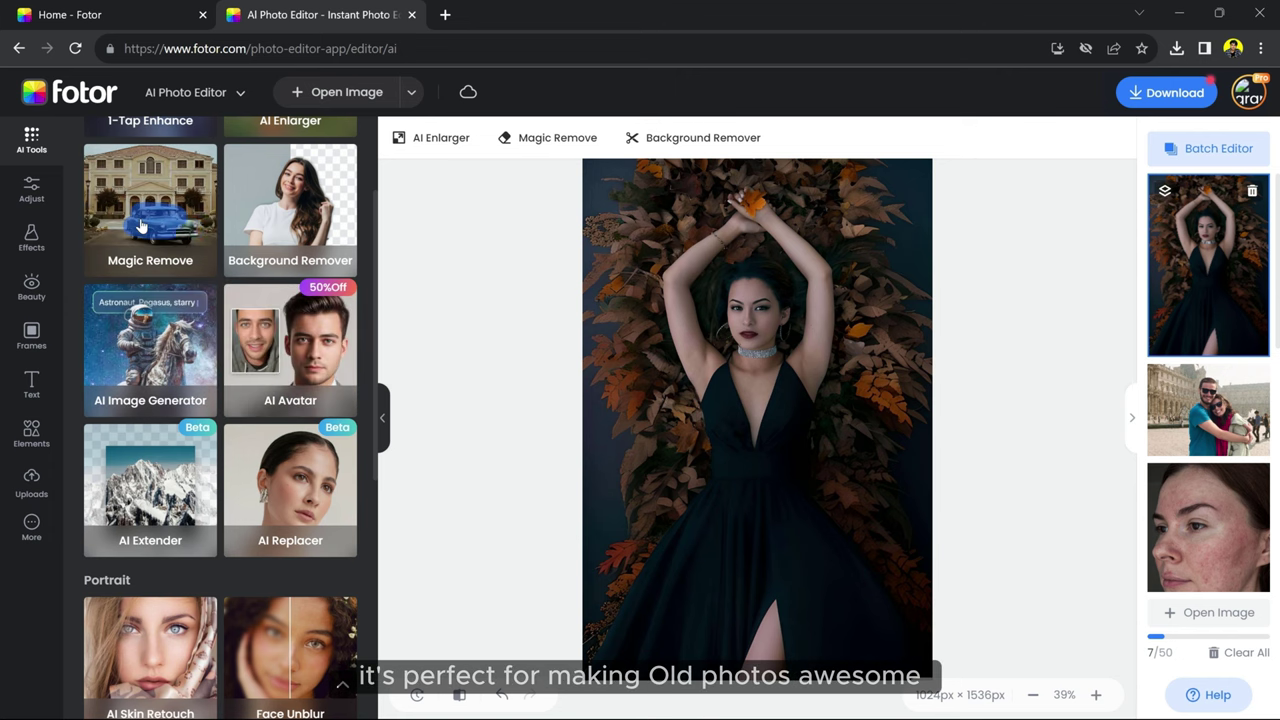
{"action": "scroll", "coordinate": [290, 475], "scroll_direction": "down", "scroll_amount": 2}
{"action": "scroll", "coordinate": [290, 477], "scroll_direction": "down", "scroll_amount": 2}
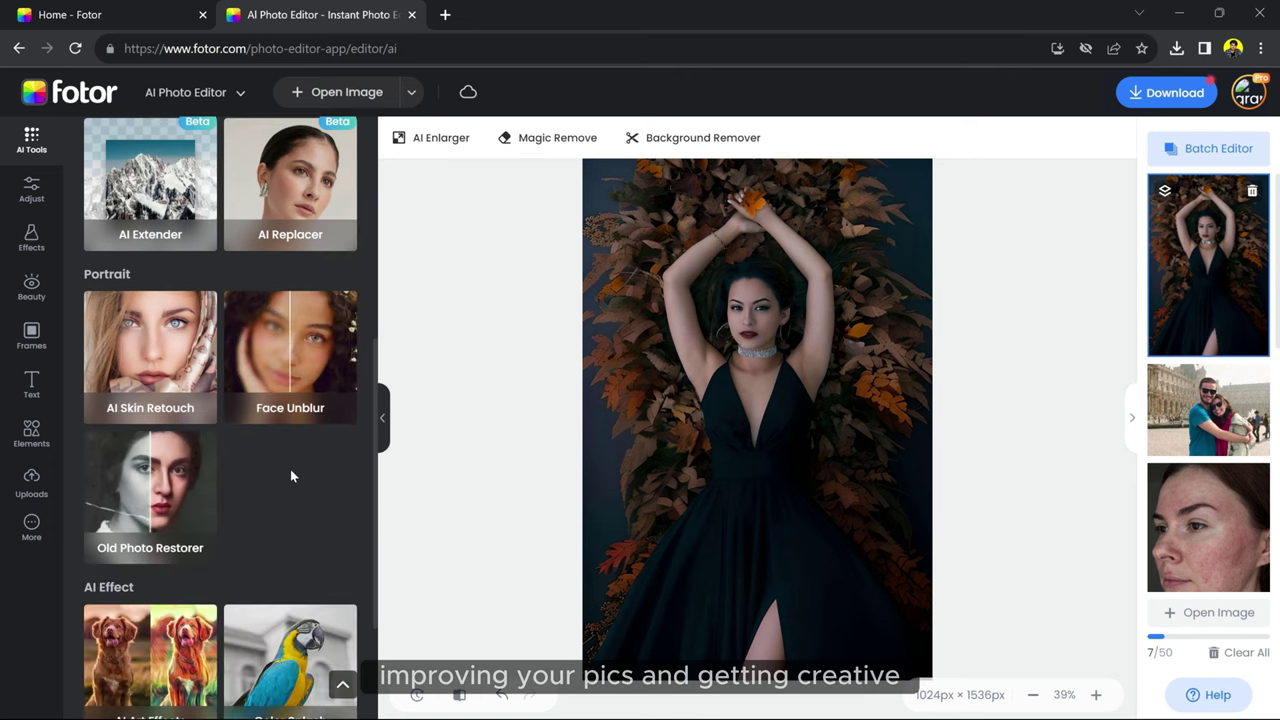
{"action": "scroll", "coordinate": [214, 551], "scroll_direction": "down", "scroll_amount": 2}
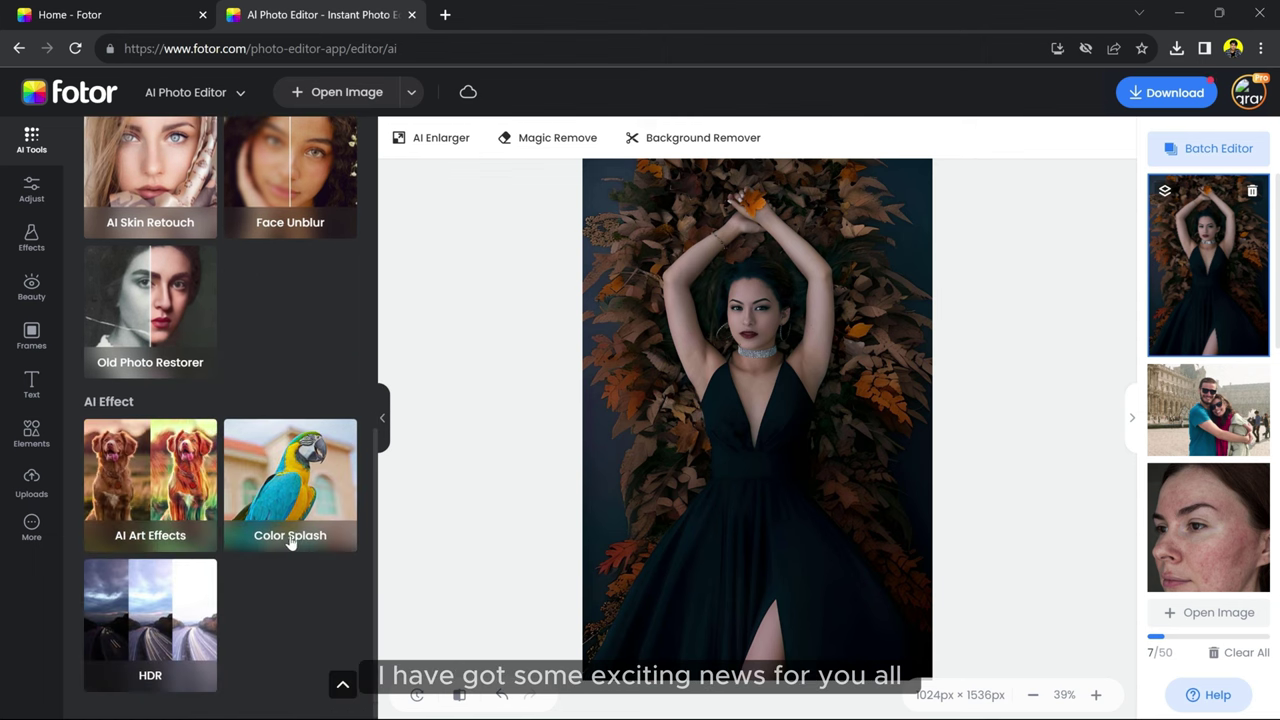
Preview the Flash filter from Effects on the extended photo.
{"action": "left_click", "coordinate": [32, 190]}
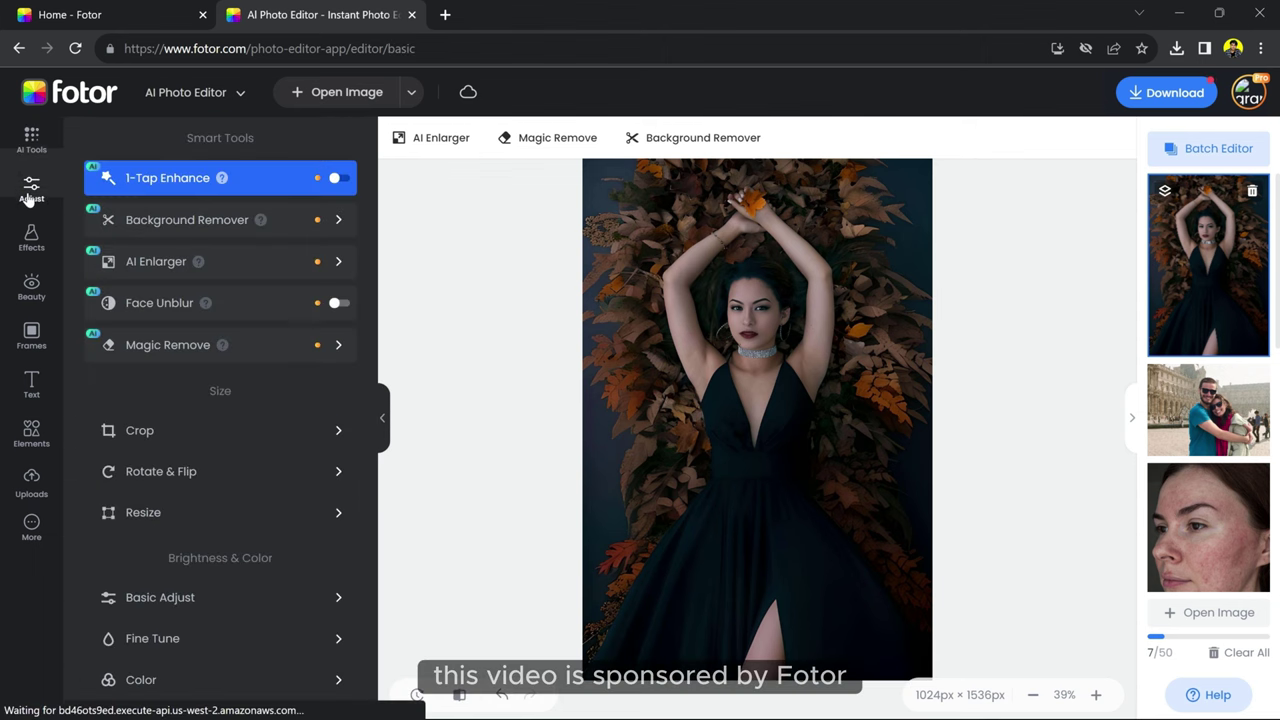
{"action": "scroll", "coordinate": [168, 509], "scroll_direction": "down", "scroll_amount": 1}
{"action": "scroll", "coordinate": [182, 555], "scroll_direction": "down", "scroll_amount": 3}
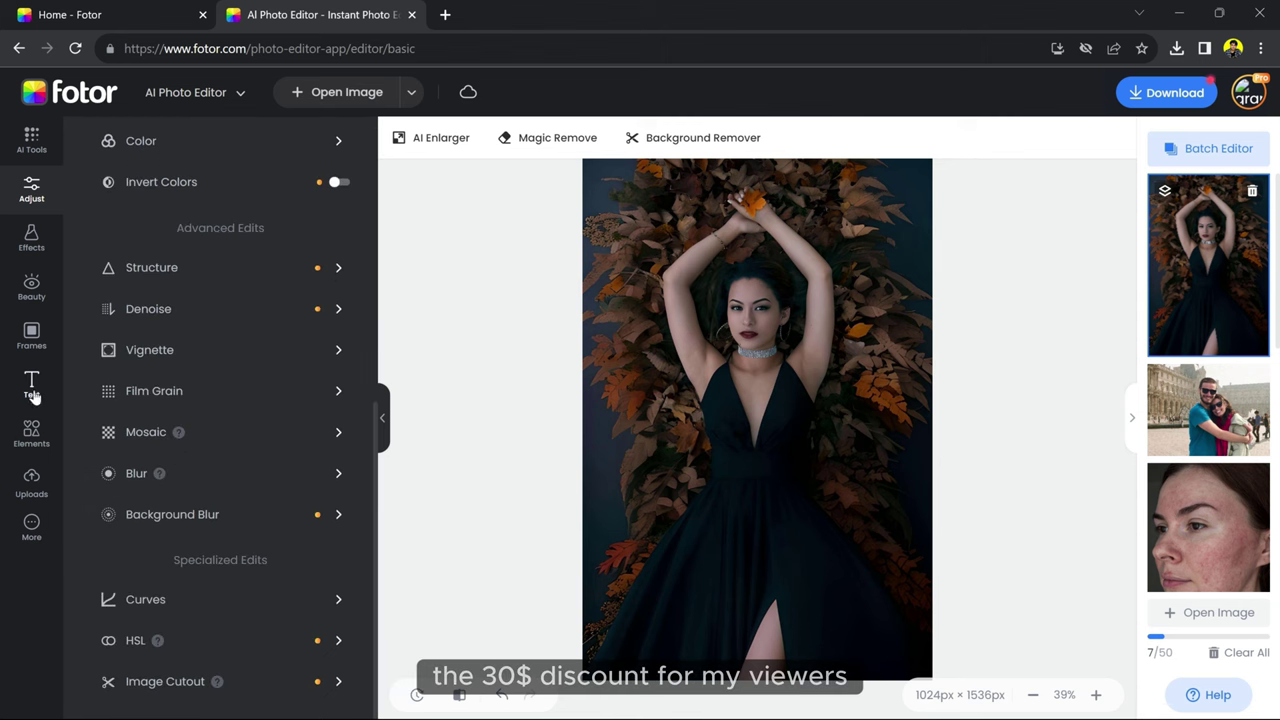
{"action": "left_click", "coordinate": [30, 256]}
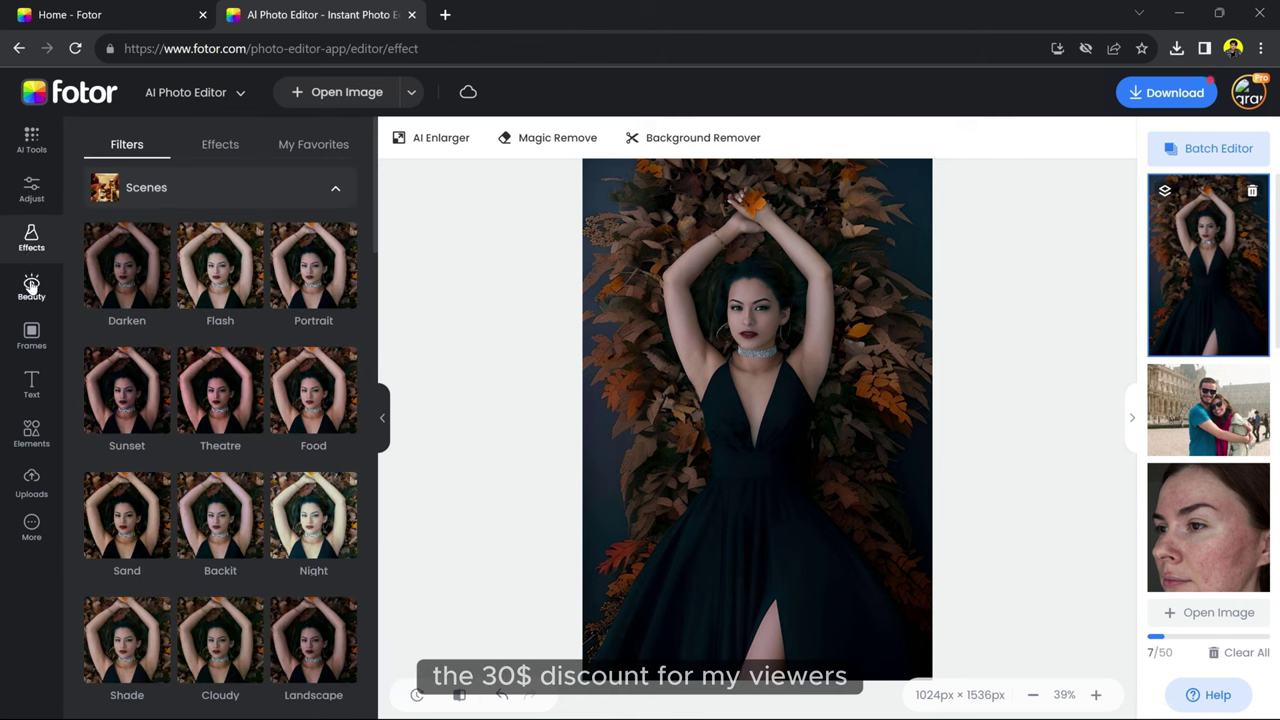
{"action": "left_click", "coordinate": [220, 300]}
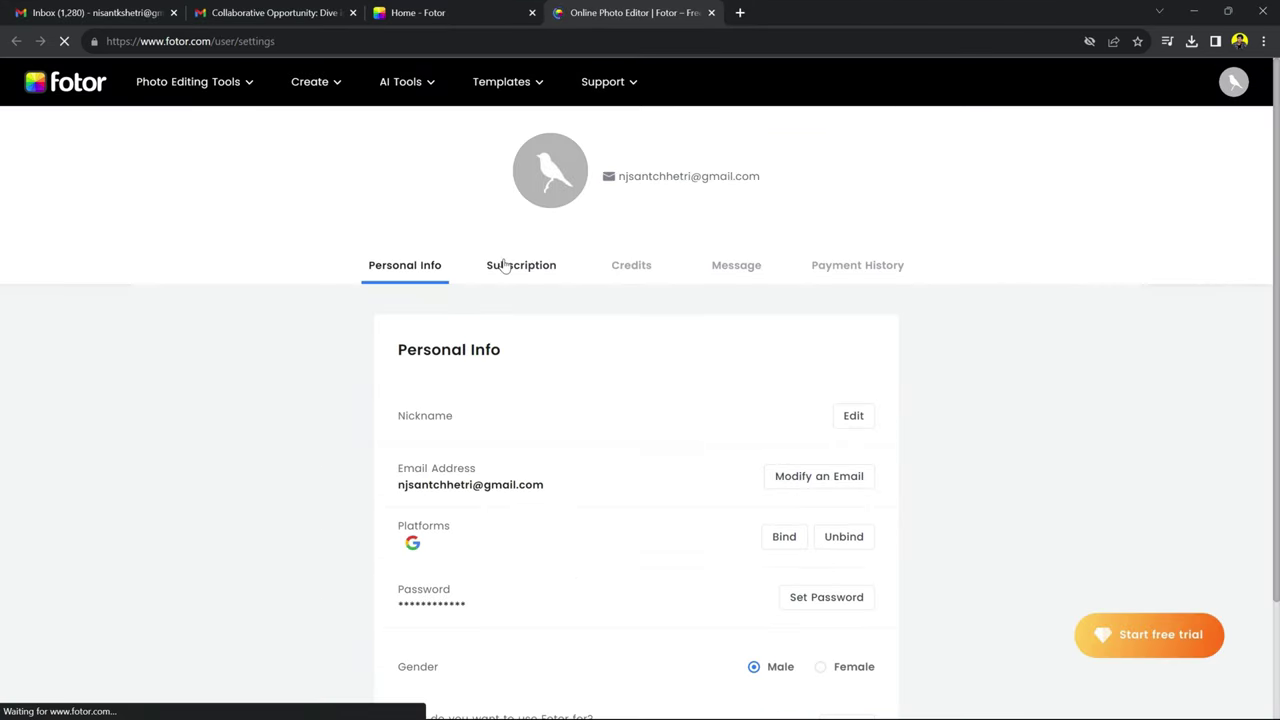
Verify promo code give30 on the free-trial offer for 30% off yearly Pro and Pro+.
{"action": "left_click", "coordinate": [505, 266]}
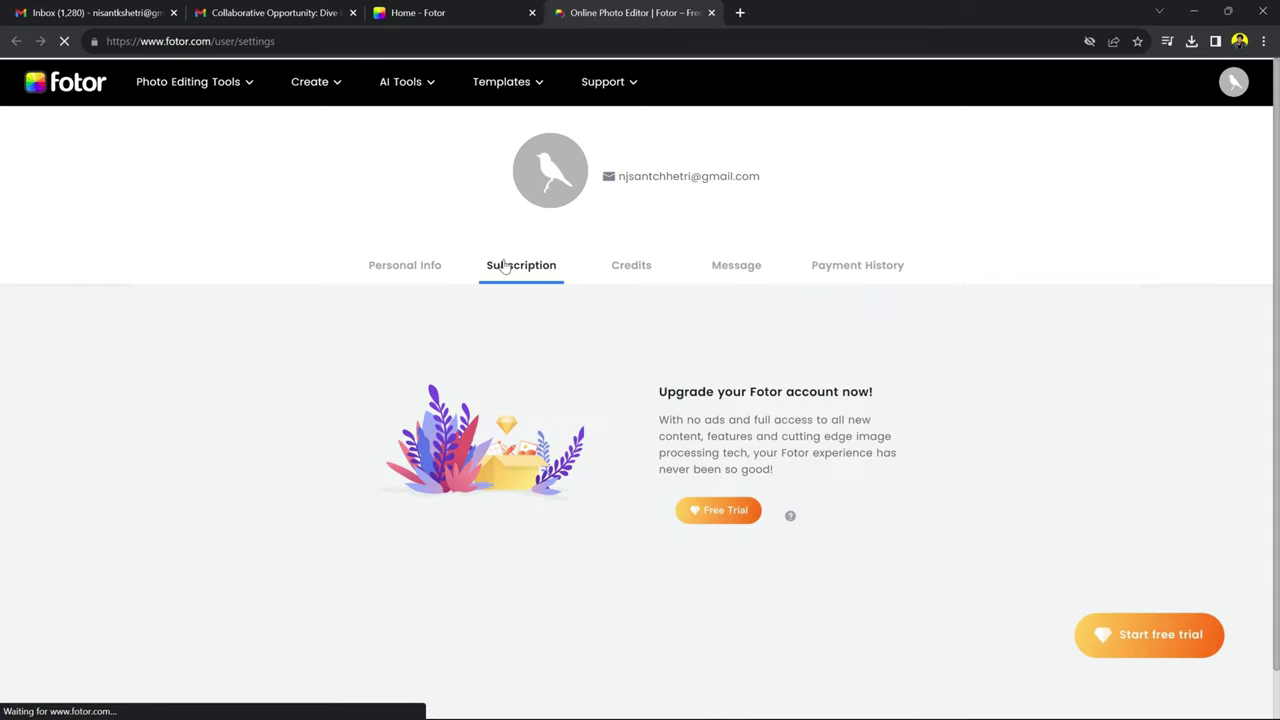
{"action": "left_click", "coordinate": [713, 511]}
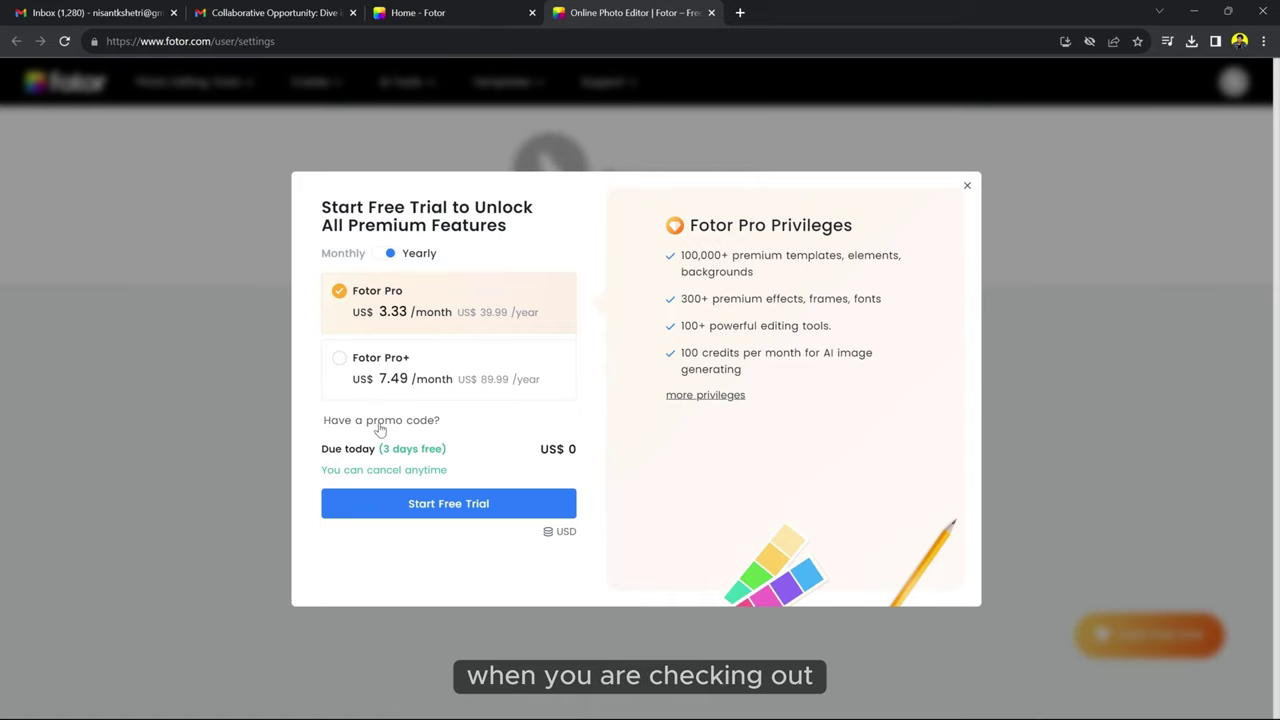
{"action": "left_click", "coordinate": [380, 421]}
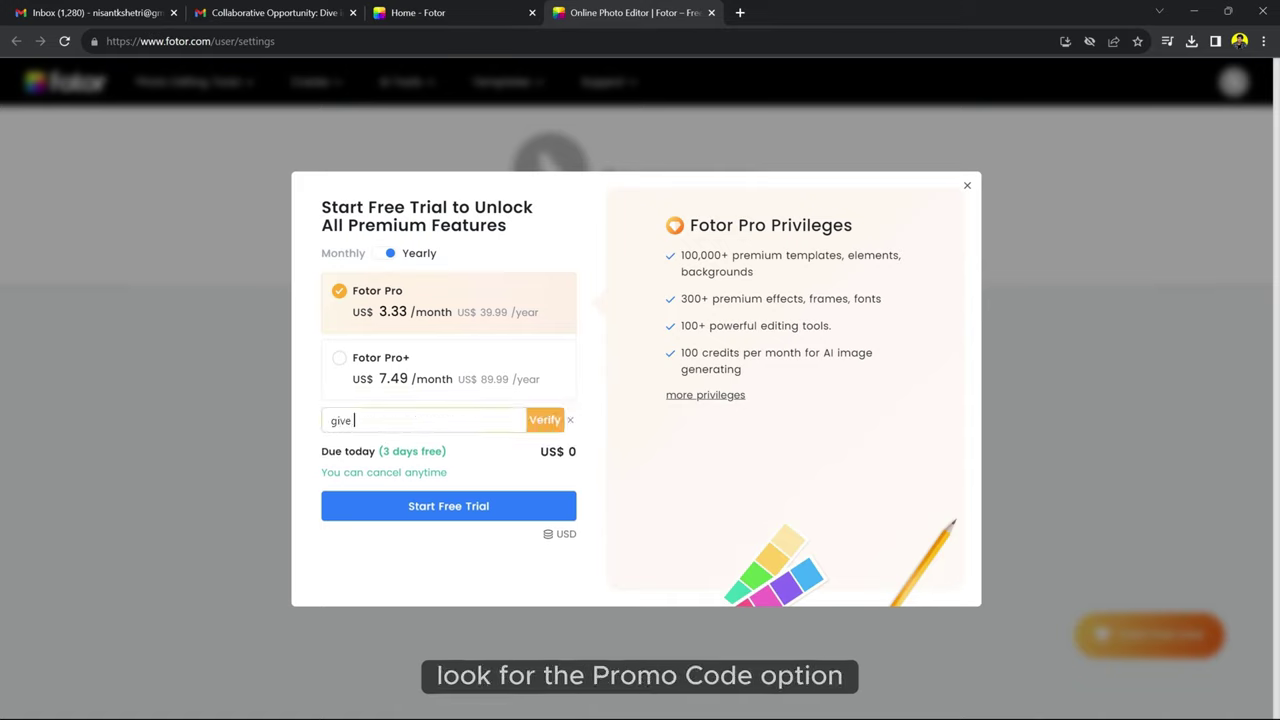
{"action": "type", "text": "30"}
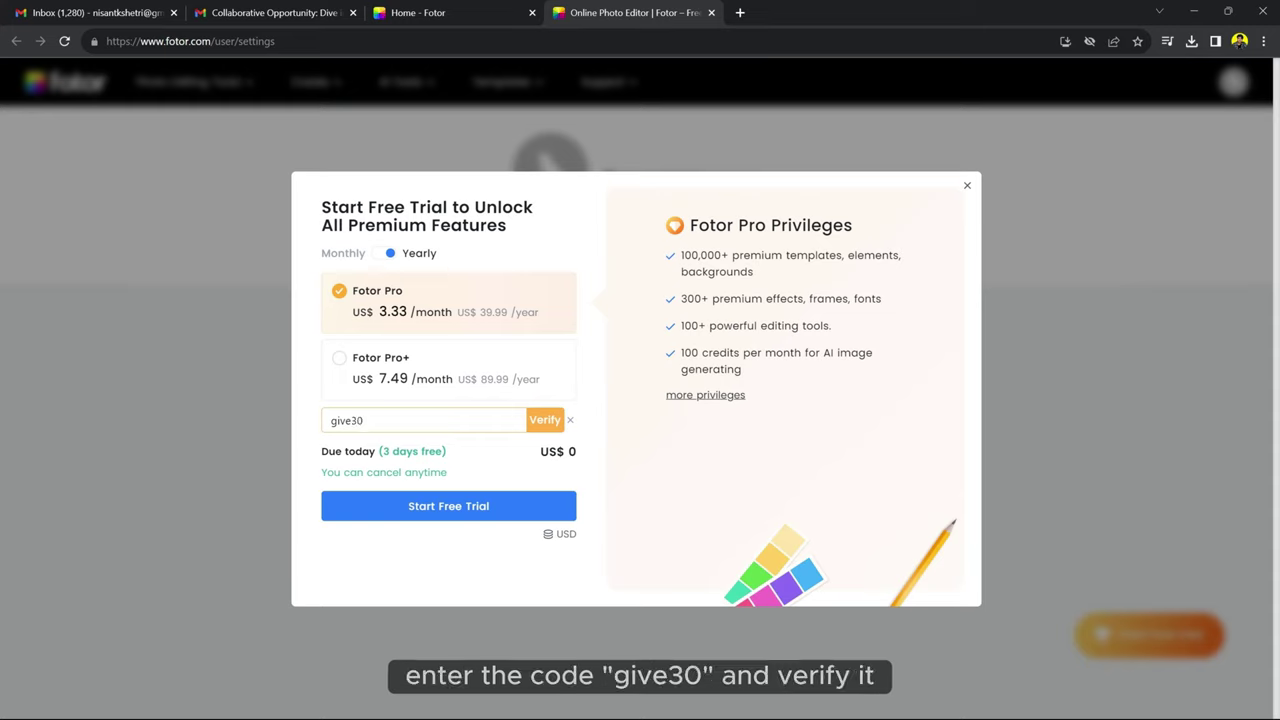
{"action": "left_click", "coordinate": [529, 421]}
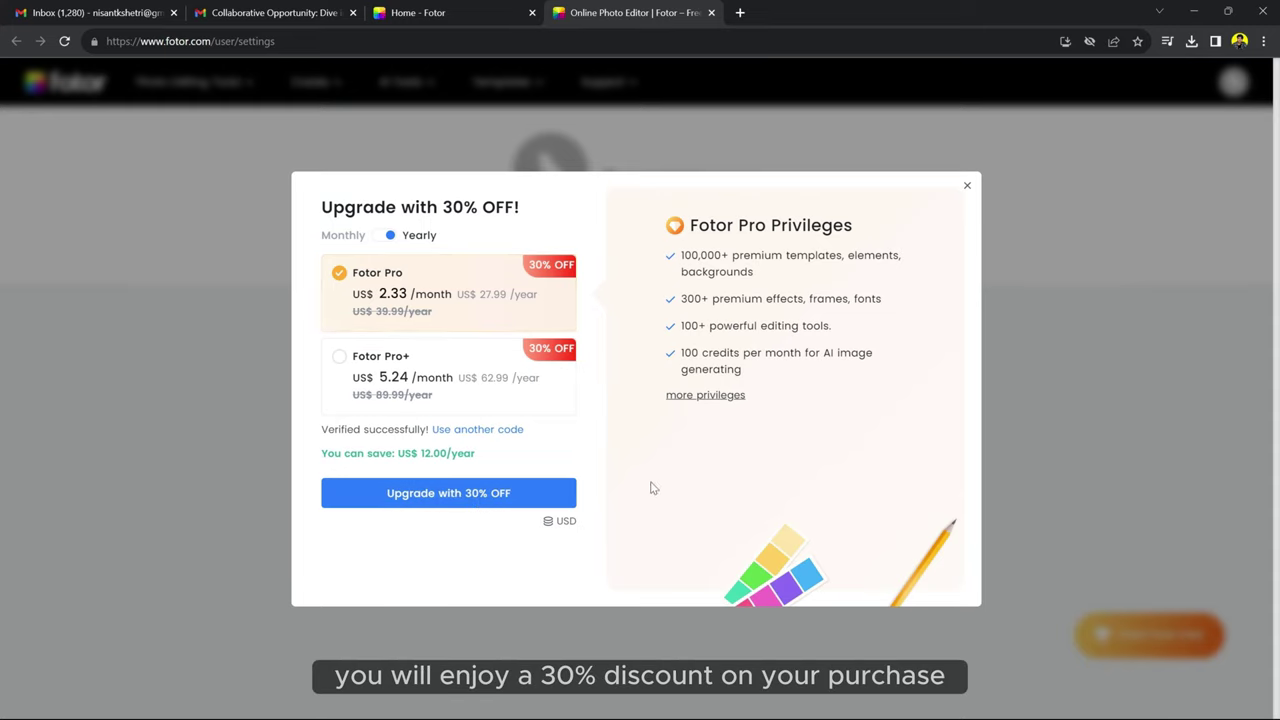
Dismiss the discounted upgrade offer and scroll through the filters, effects and design features on fotor.com/mobile.html.
{"action": "left_click", "coordinate": [967, 185]}
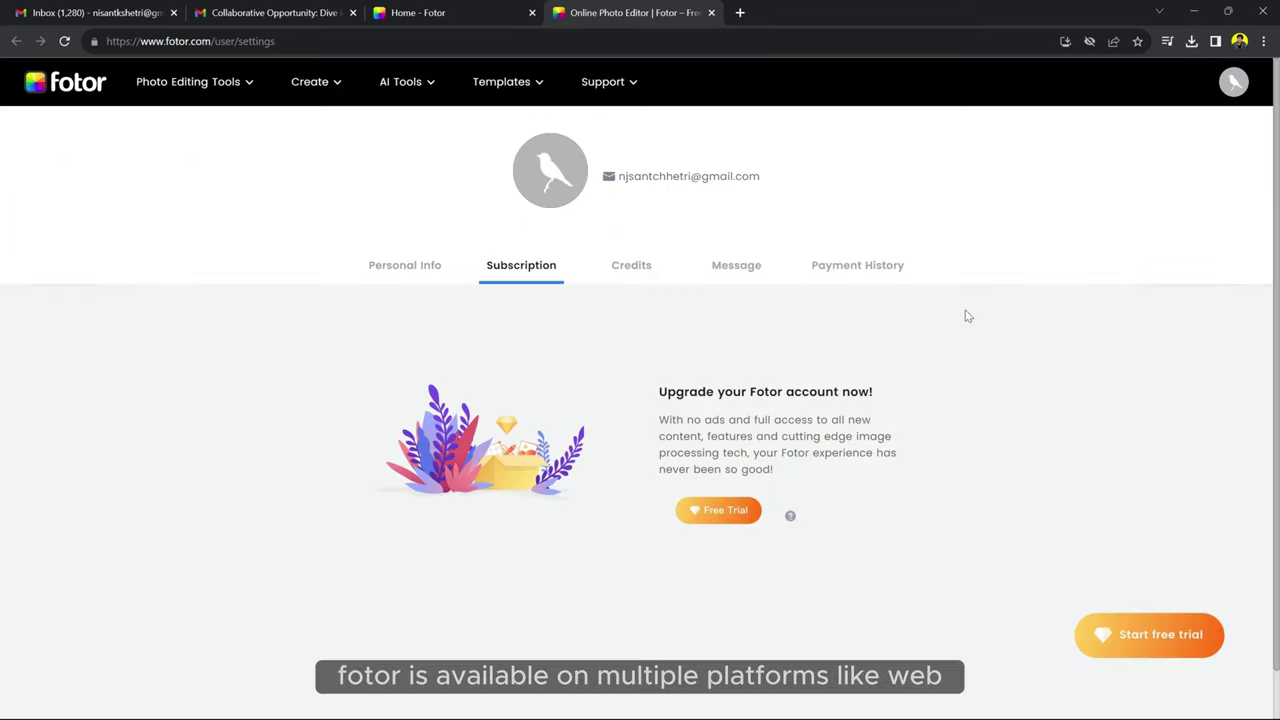
{"action": "scroll", "coordinate": [1033, 176], "scroll_direction": "down", "scroll_amount": 1}
{"action": "scroll", "coordinate": [1033, 176], "scroll_direction": "down", "scroll_amount": 2}
{"action": "scroll", "coordinate": [1033, 176], "scroll_direction": "down", "scroll_amount": 2}
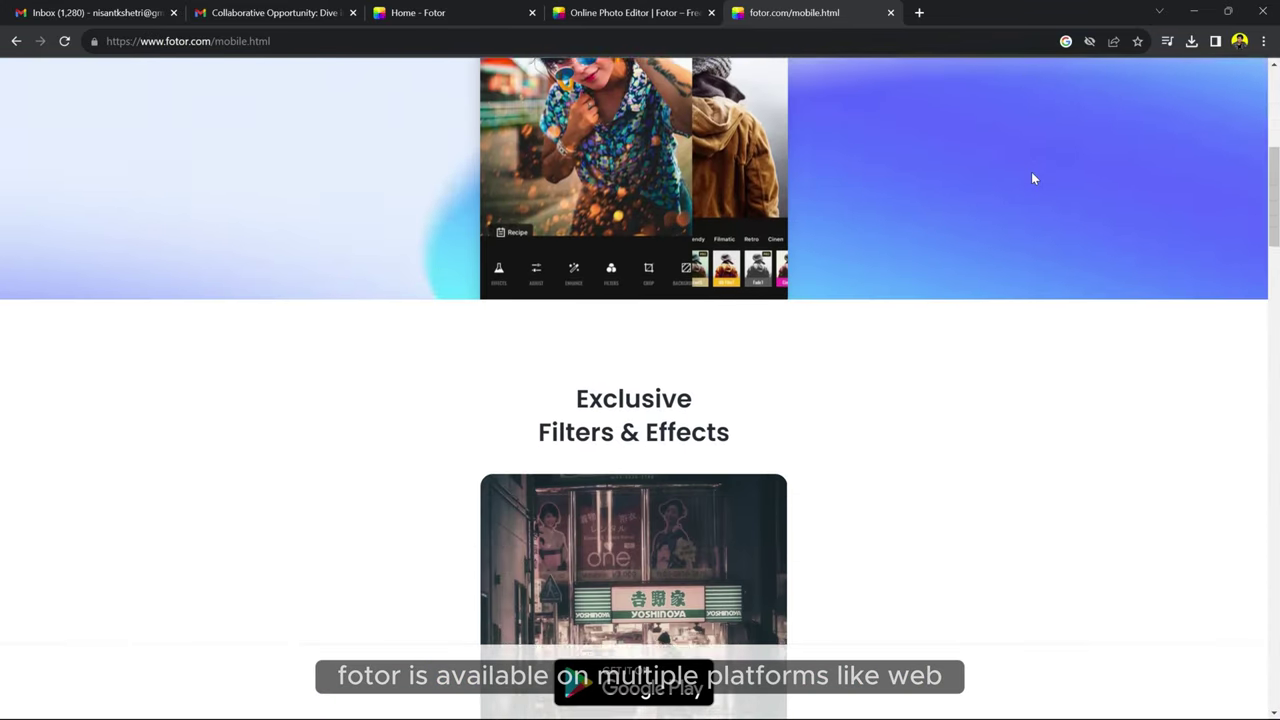
{"action": "scroll", "coordinate": [1033, 178], "scroll_direction": "down", "scroll_amount": 3}
{"action": "scroll", "coordinate": [1033, 177], "scroll_direction": "down", "scroll_amount": 2}
{"action": "scroll", "coordinate": [1033, 177], "scroll_direction": "down", "scroll_amount": 2}
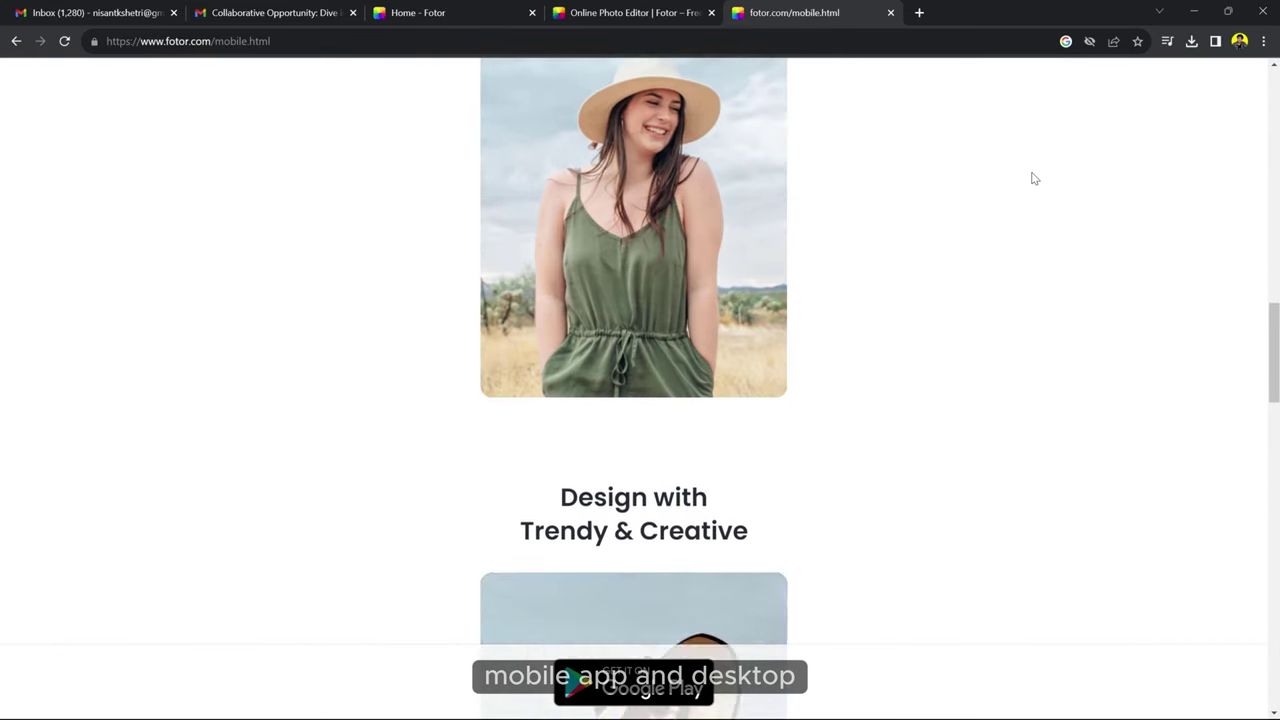